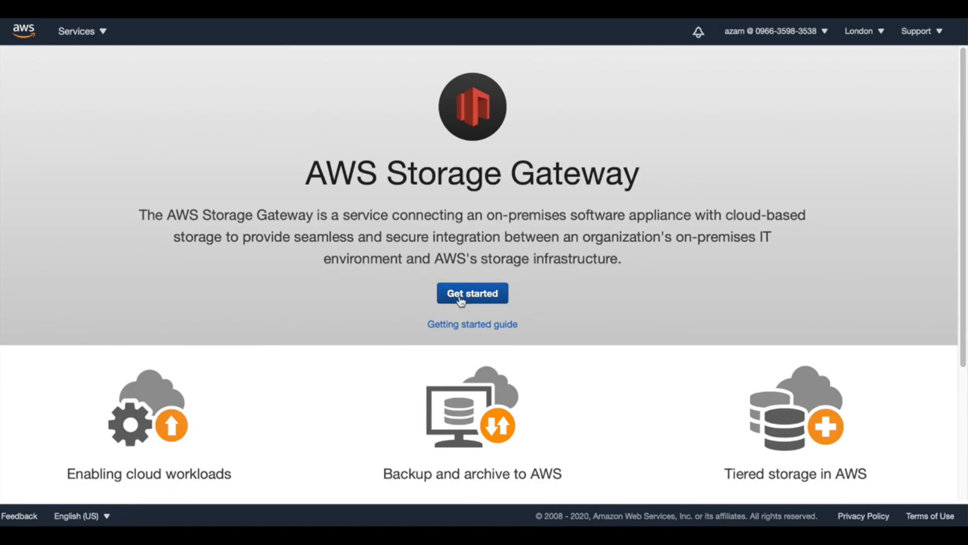
Start creating a storage gateway and set its type to Volume gateway with Cached volumes
{"action": "left_click", "coordinate": [486, 301]}
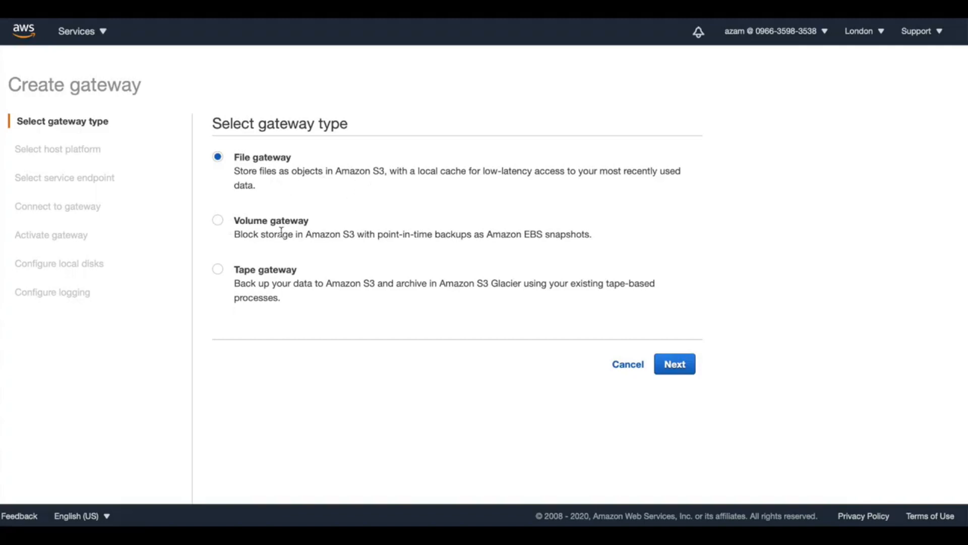
{"action": "left_click", "coordinate": [217, 221]}
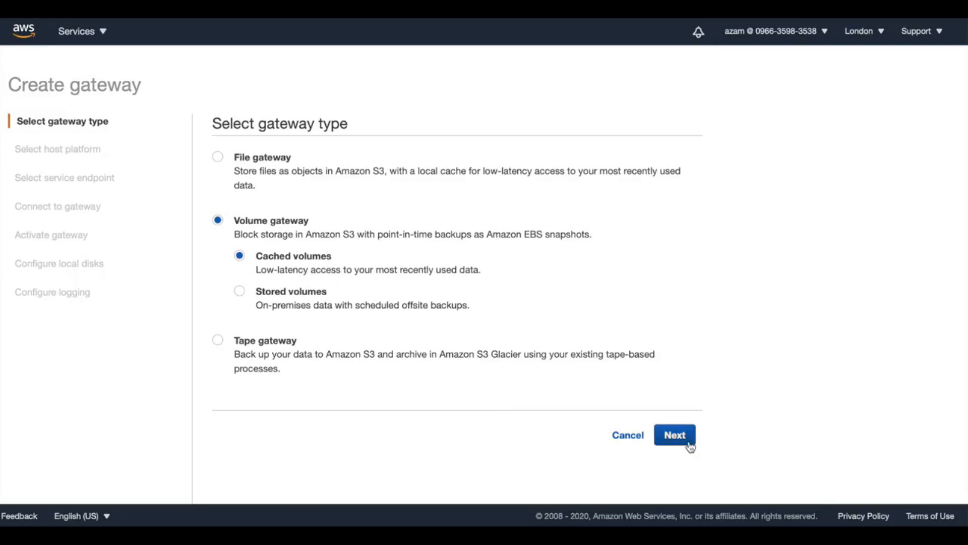
{"action": "left_click", "coordinate": [675, 435]}
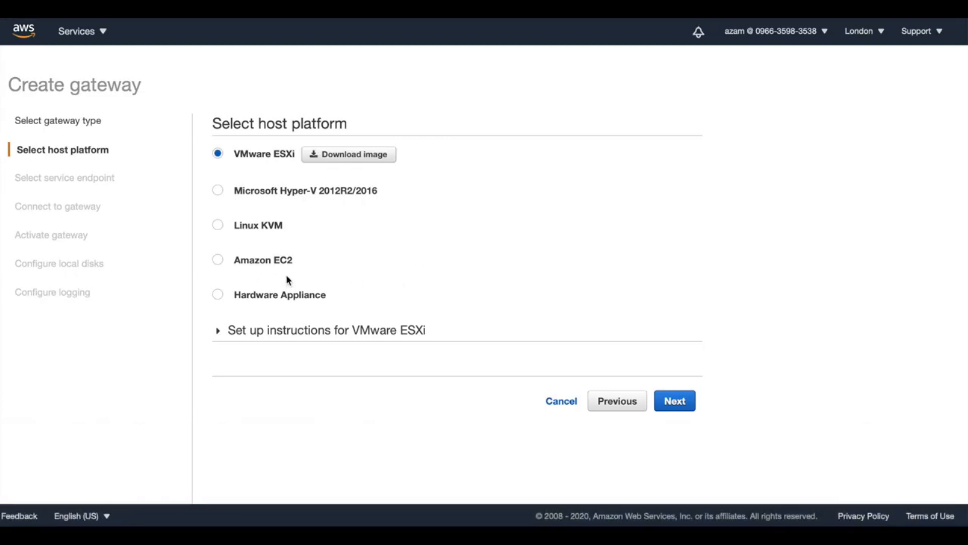
Choose Amazon EC2 as the host platform, open its instance launch wizard and review the EC2 setup instructions for the recommended instance type
{"action": "left_click", "coordinate": [219, 261]}
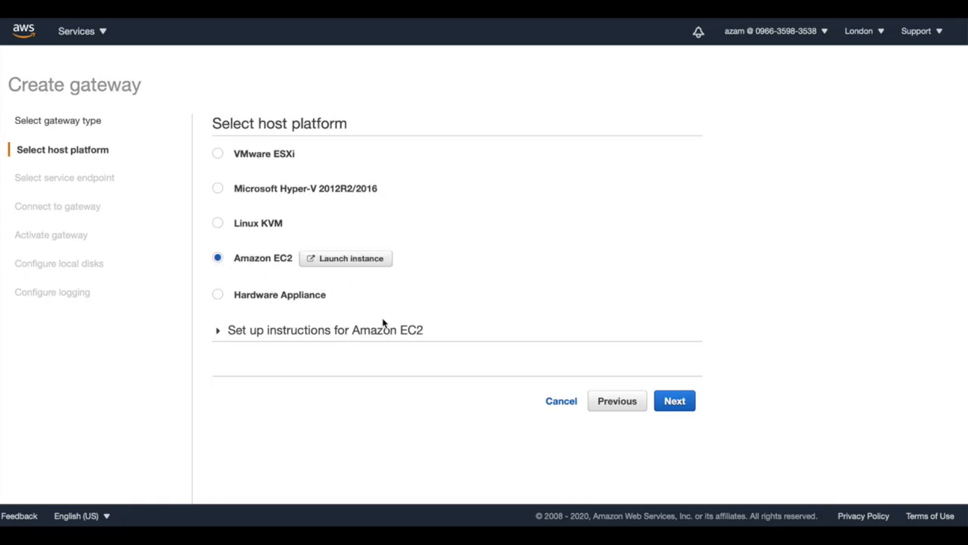
{"action": "left_click", "coordinate": [368, 260]}
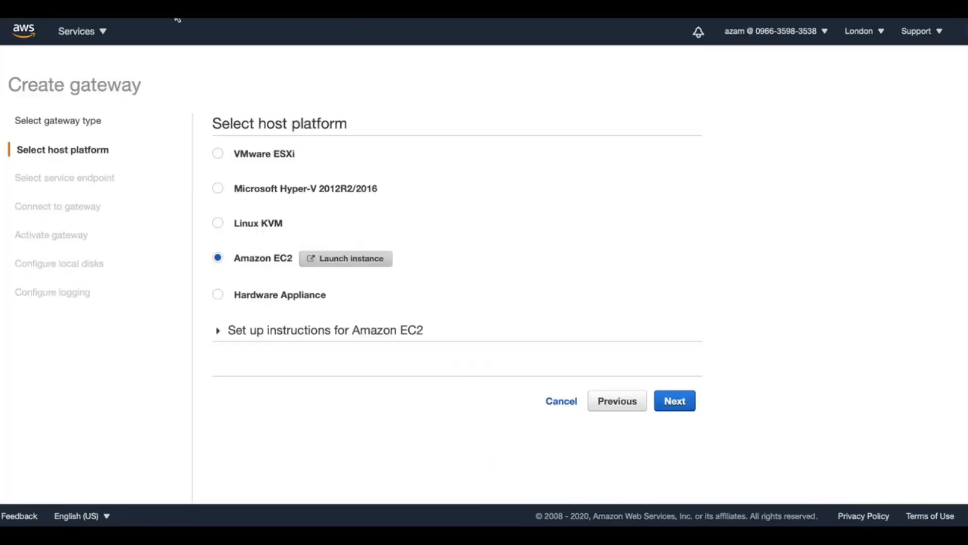
{"action": "left_click", "coordinate": [219, 333]}
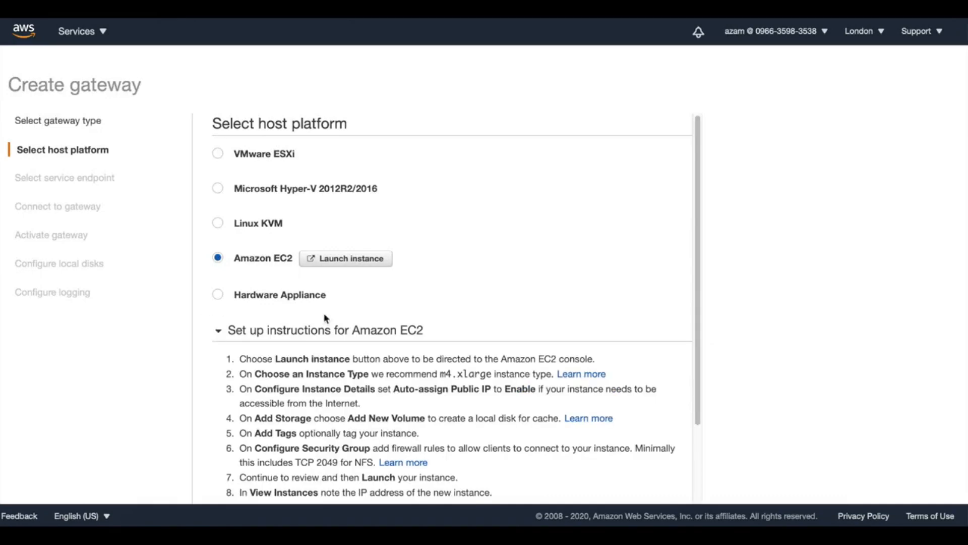
{"action": "left_click_drag", "start_coordinate": [697, 160], "coordinate": [706, 286]}
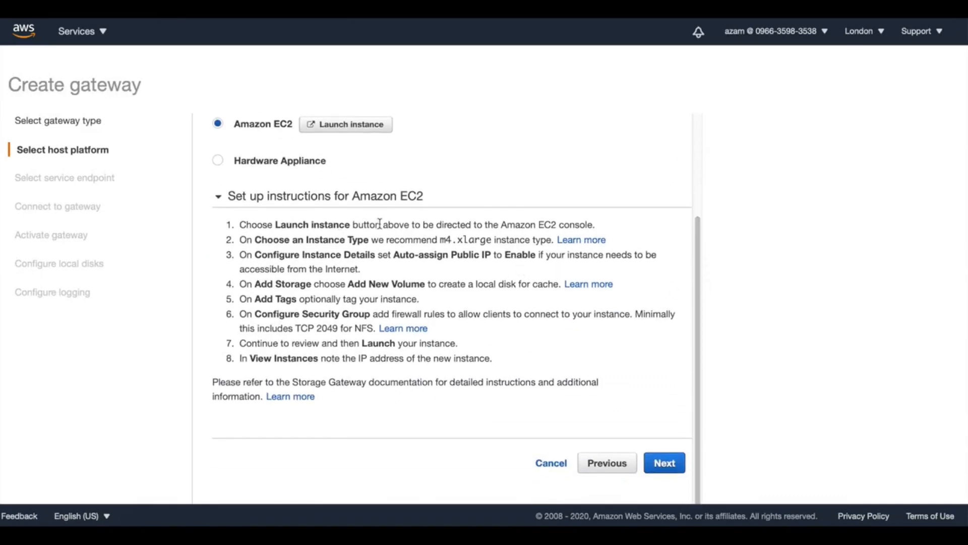
{"action": "left_click_drag", "start_coordinate": [437, 240], "coordinate": [492, 242]}
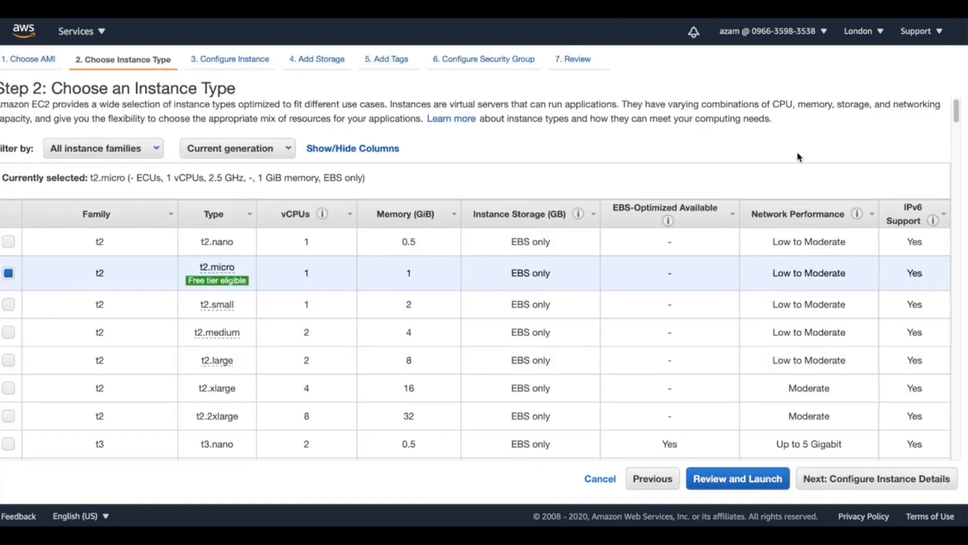
Select the m4.xlarge instance type and continue to the instance details
{"action": "left_click_drag", "start_coordinate": [956, 112], "coordinate": [963, 290]}
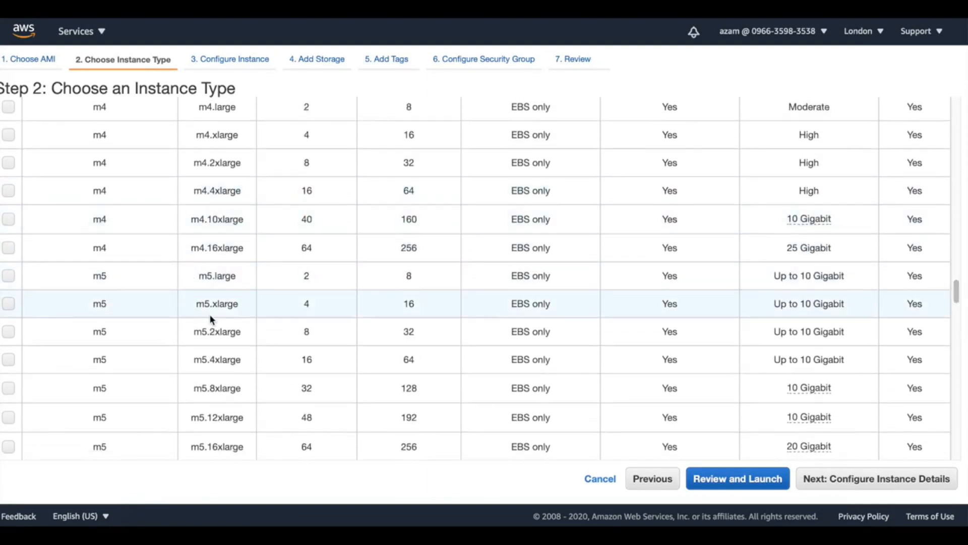
{"action": "left_click", "coordinate": [13, 136]}
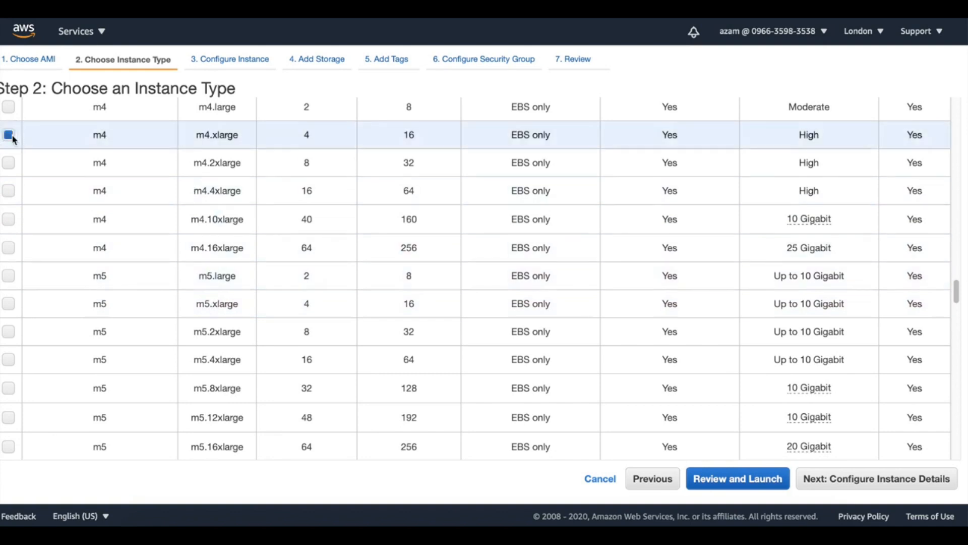
{"action": "left_click", "coordinate": [875, 483]}
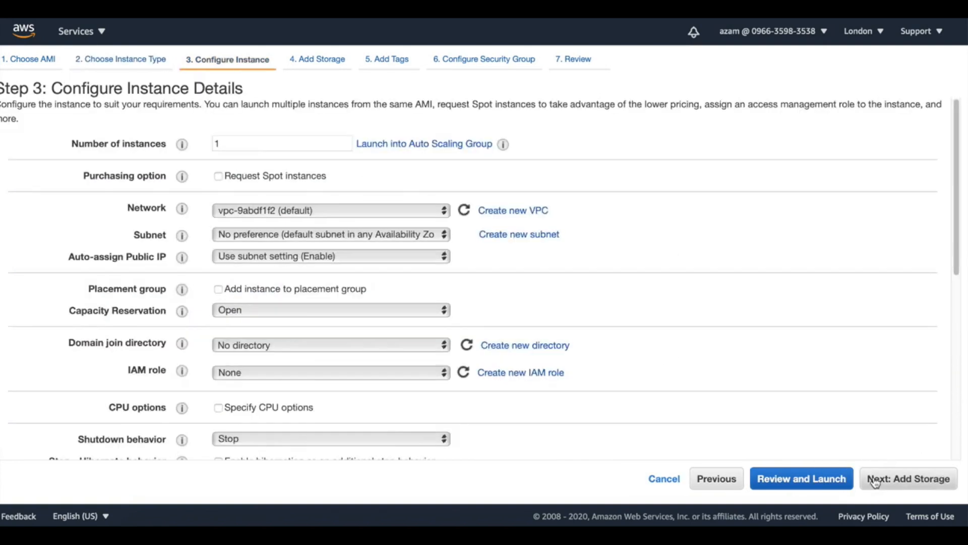
Keep the default VPC and the other default instance details, and continue to the storage configuration
{"action": "left_click", "coordinate": [418, 212]}
{"action": "left_click", "coordinate": [410, 213]}
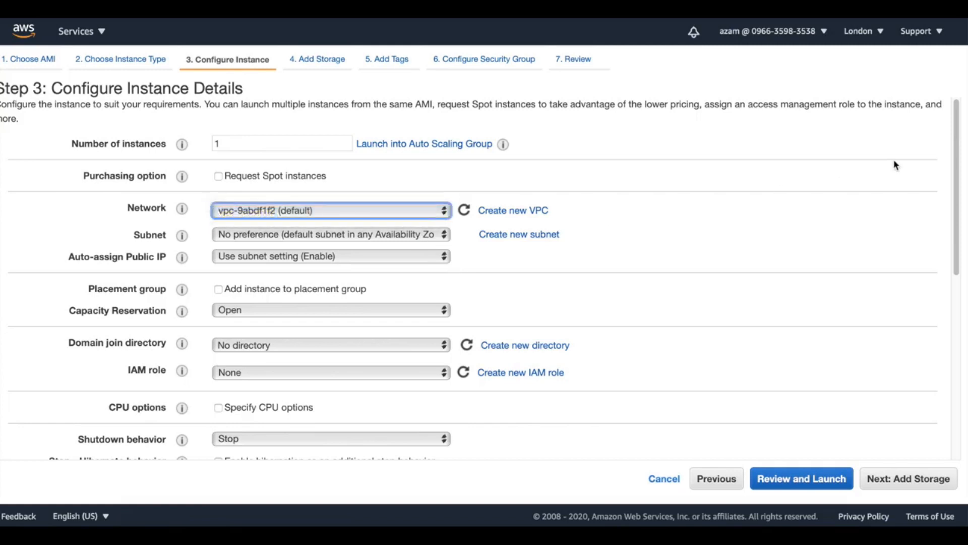
{"action": "left_click_drag", "start_coordinate": [957, 147], "coordinate": [965, 364]}
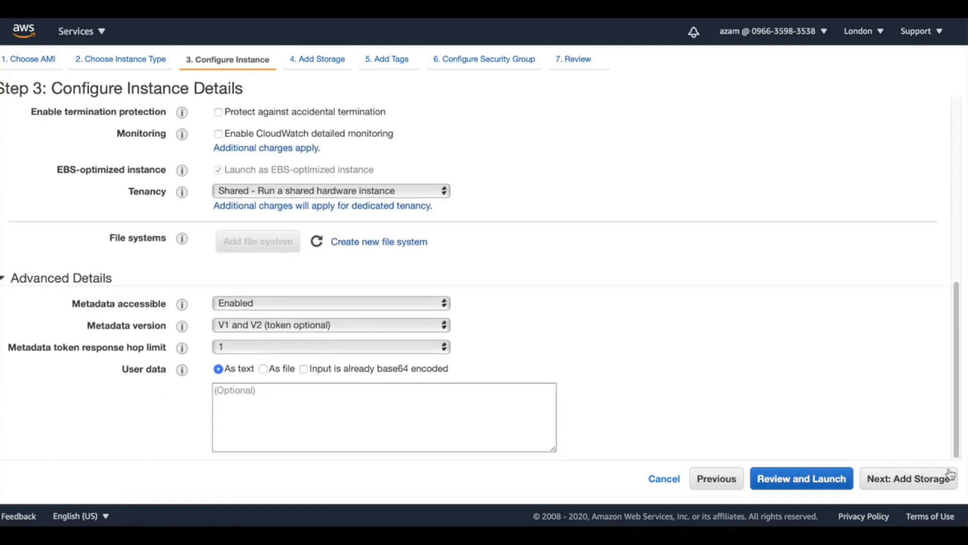
{"action": "left_click", "coordinate": [933, 485]}
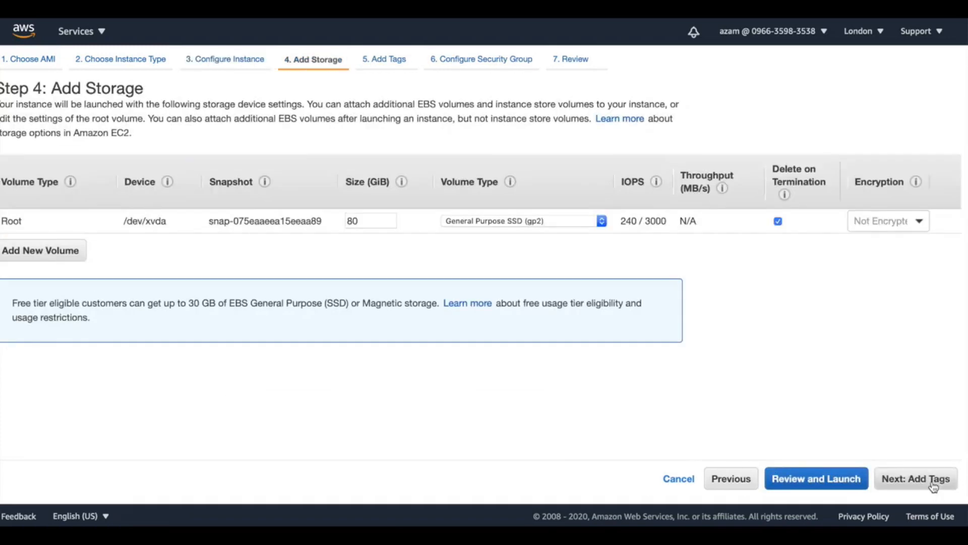
Add two new EBS volumes of 200 GiB each to the instance and continue to the tags
{"action": "left_click", "coordinate": [67, 260]}
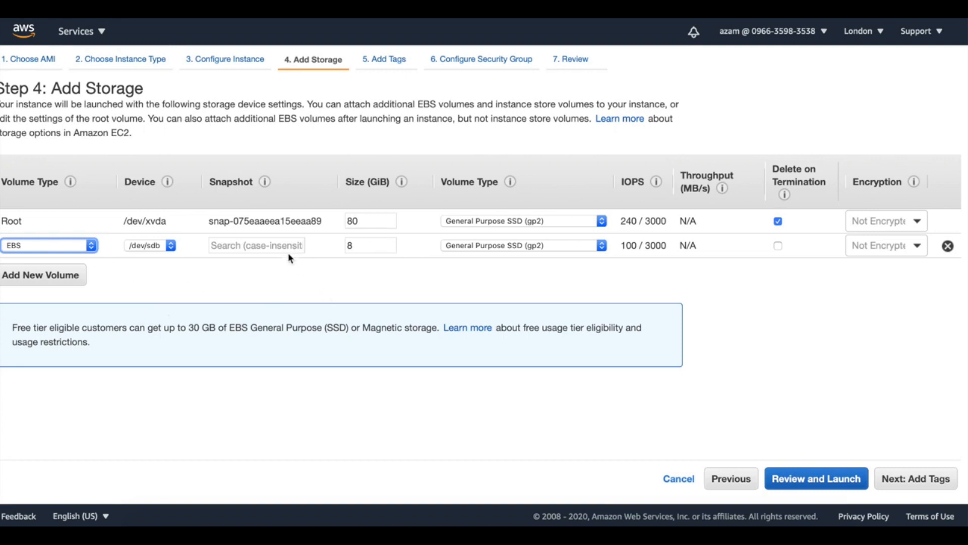
{"action": "left_click", "coordinate": [381, 248]}
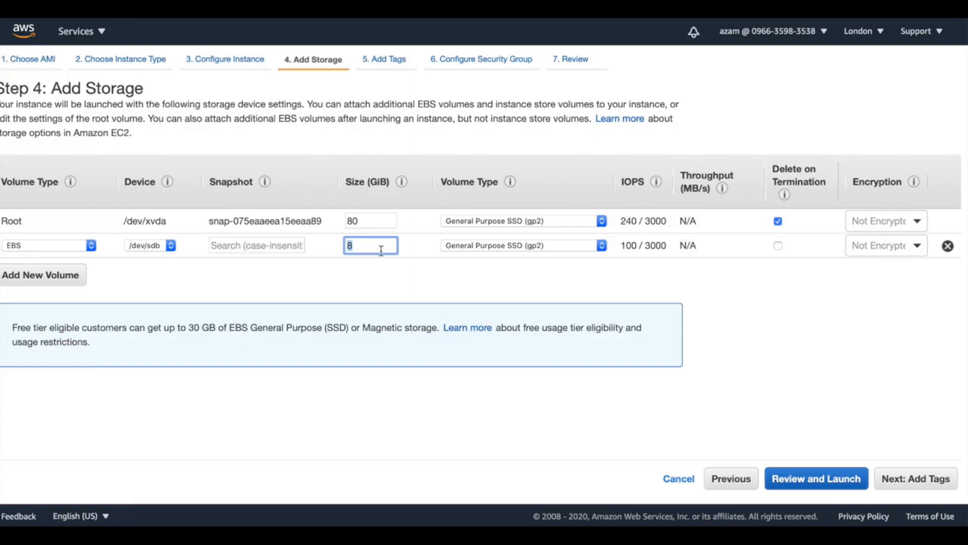
{"action": "type", "text": "200"}
{"action": "left_click", "coordinate": [68, 276]}
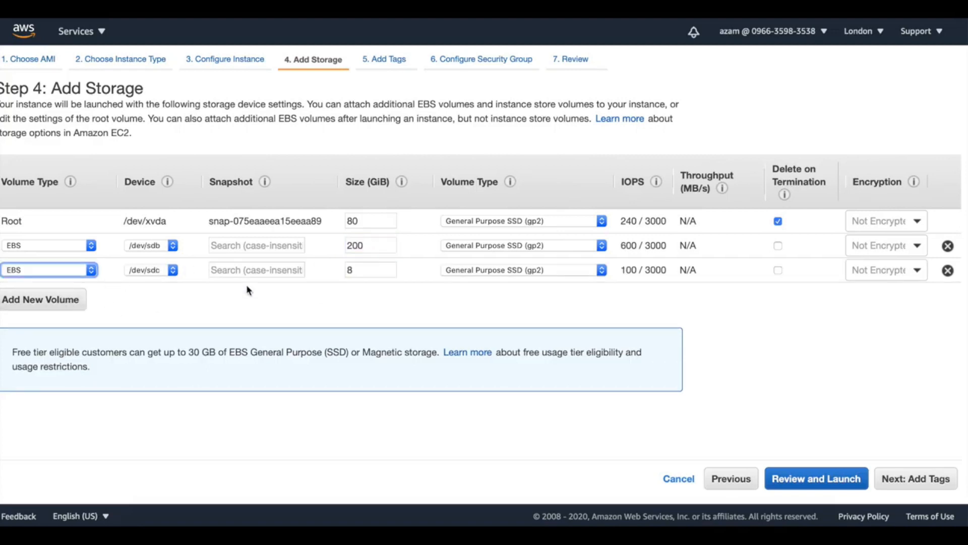
{"action": "left_click", "coordinate": [373, 271]}
{"action": "key", "text": "BackSpace"}
{"action": "type", "text": "200"}
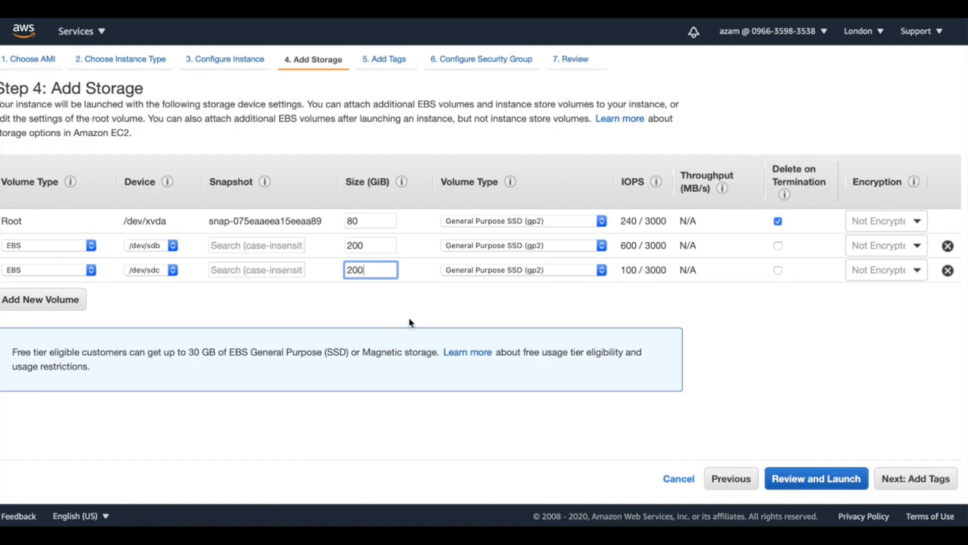
{"action": "left_click", "coordinate": [924, 482]}
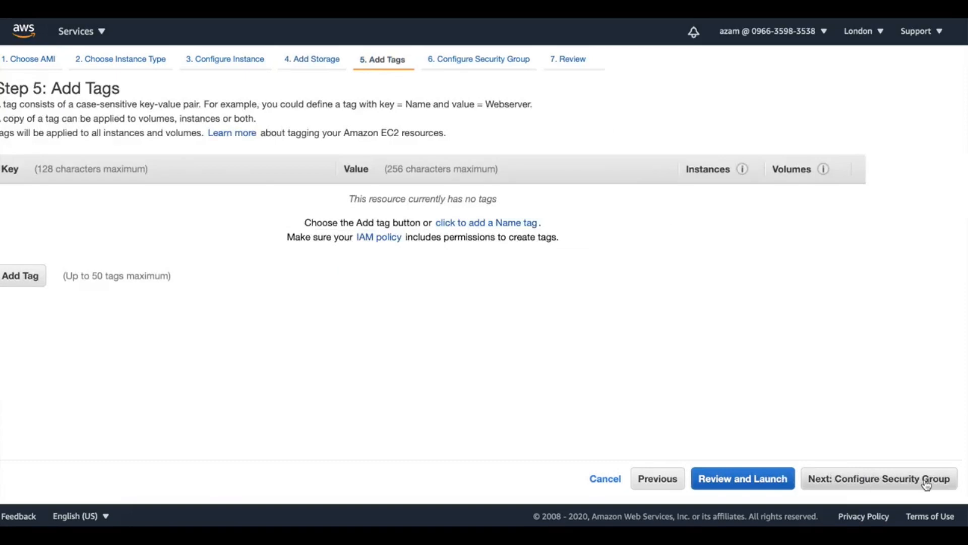
Add a Name tag with the value storageGateway and continue to the security group configuration
{"action": "left_click", "coordinate": [527, 223]}
{"action": "left_click", "coordinate": [482, 205]}
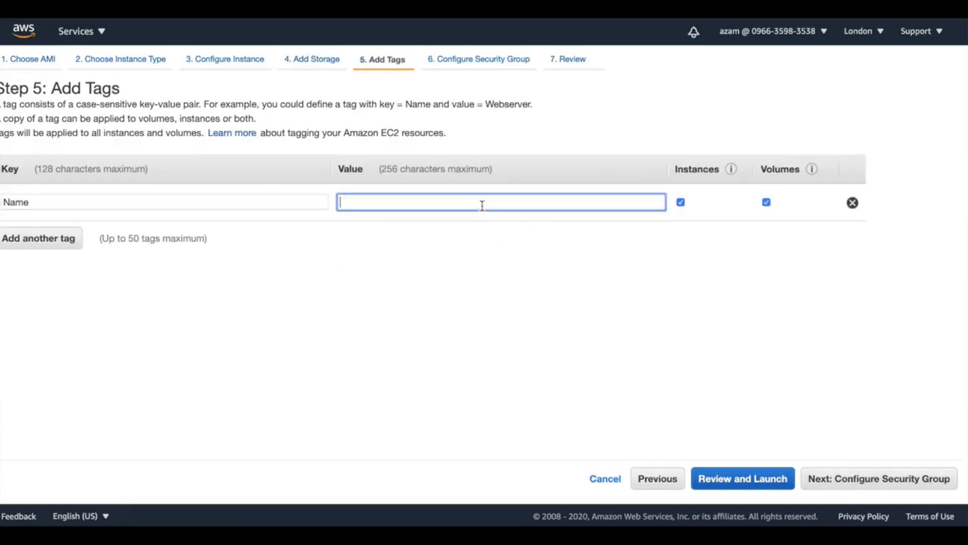
{"action": "type", "text": "We"}
{"action": "key", "text": "BackSpace"}
{"action": "key", "text": "BackSpace"}
{"action": "type", "text": "storageGateway"}
{"action": "left_click", "coordinate": [915, 481]}
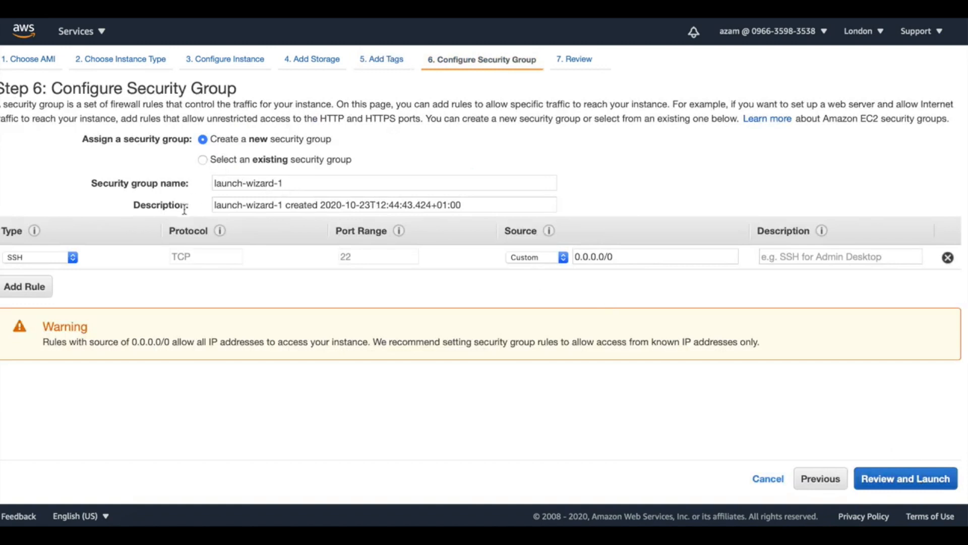
Set the security group rule to allow All traffic from Anywhere and continue to the launch review
{"action": "left_click", "coordinate": [70, 257]}
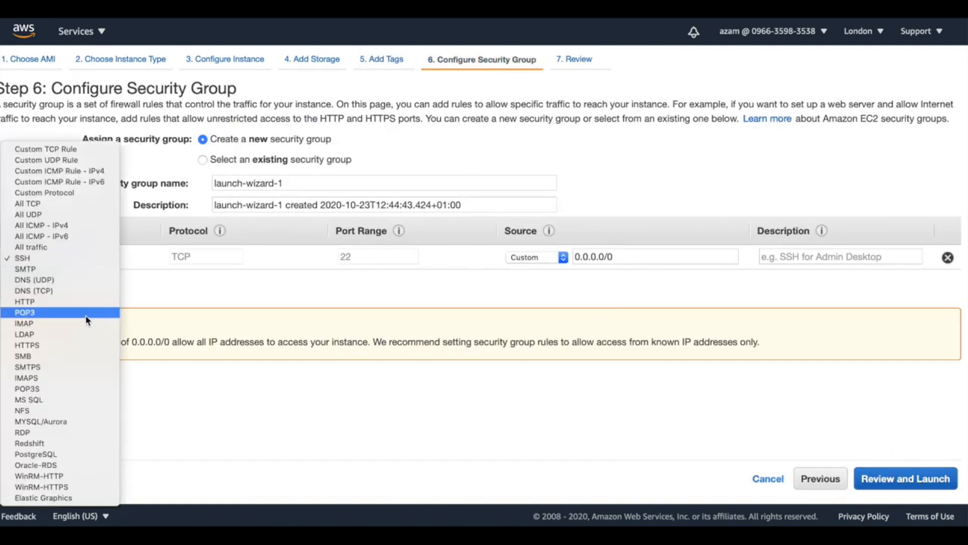
{"action": "left_click", "coordinate": [80, 247]}
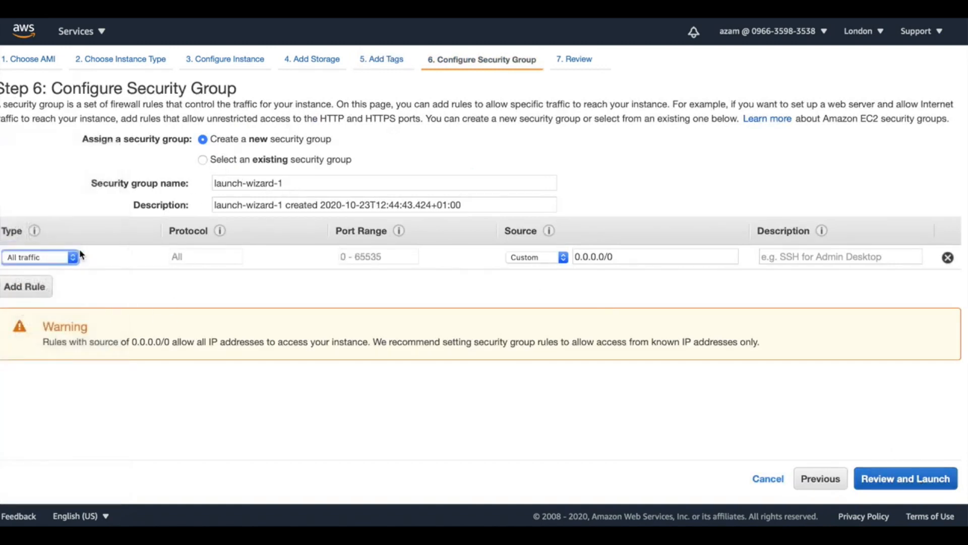
{"action": "left_click", "coordinate": [563, 257]}
{"action": "left_click", "coordinate": [550, 269]}
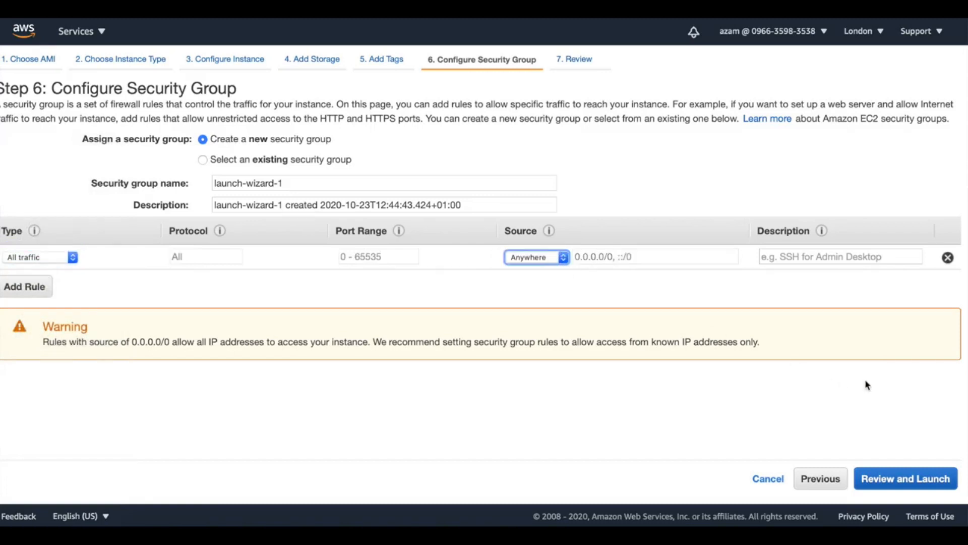
{"action": "left_click", "coordinate": [939, 479]}
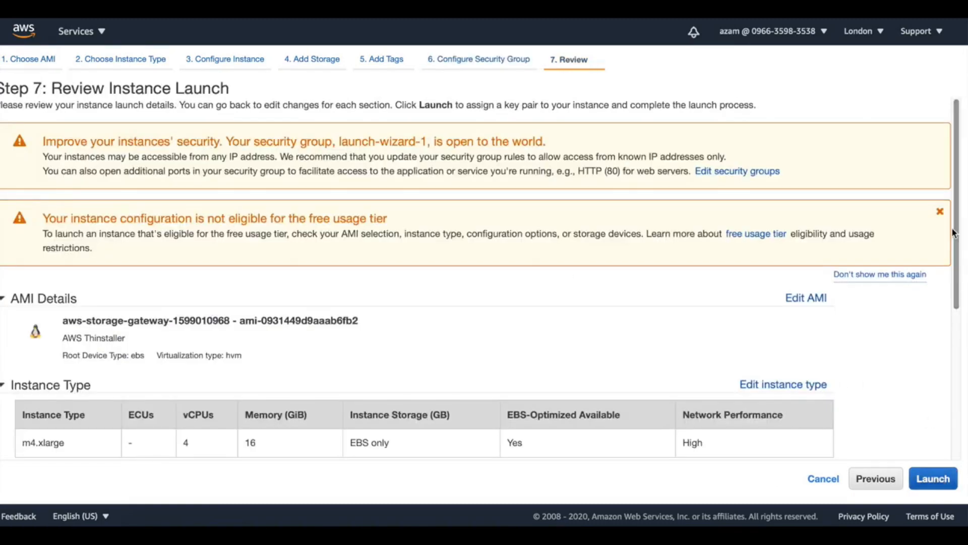
Proceed to launch, create a new key pair named with the user's first name, and save its .pem file to the Desktop
{"action": "scroll", "coordinate": [939, 480], "scroll_direction": "down", "scroll_amount": 5}
{"action": "left_click", "coordinate": [947, 485]}
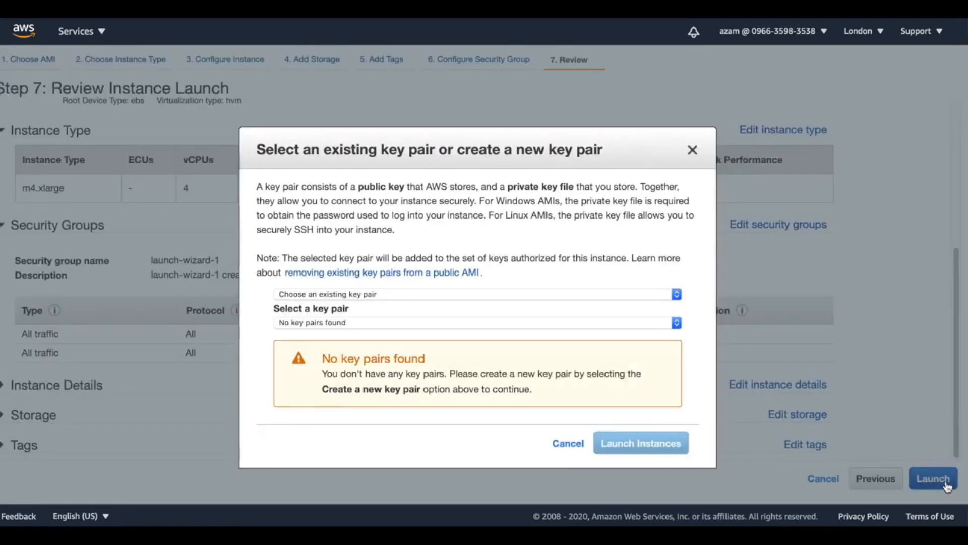
{"action": "left_click", "coordinate": [661, 296]}
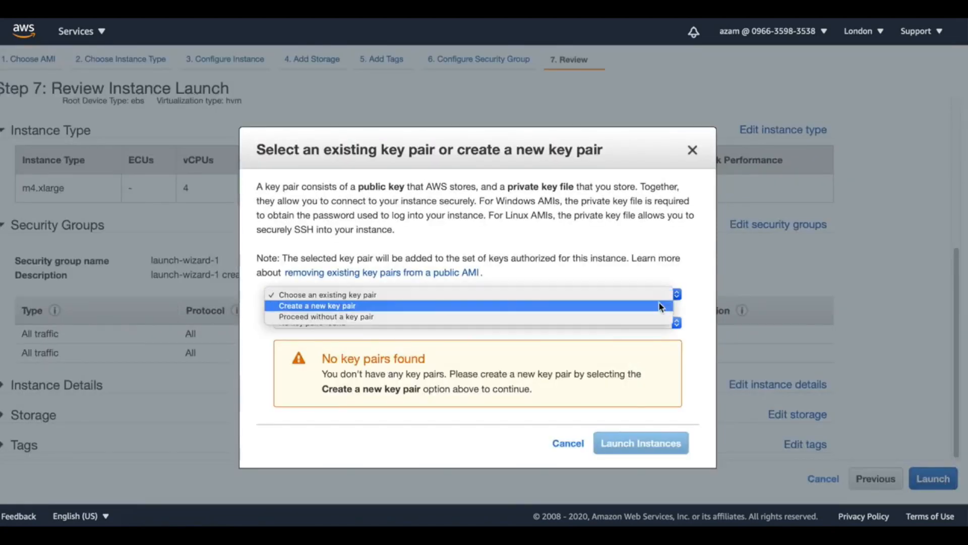
{"action": "left_click", "coordinate": [659, 304]}
{"action": "type", "text": "azam"}
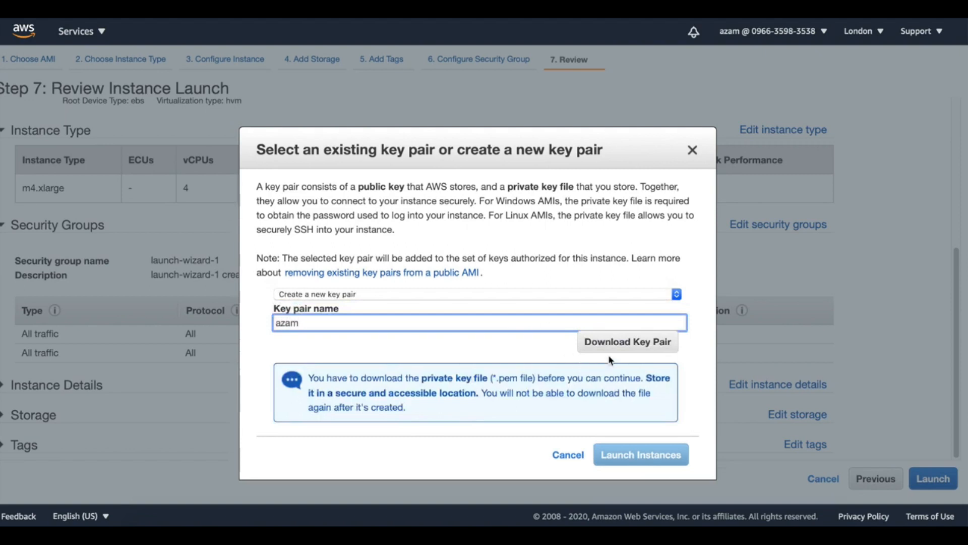
{"action": "left_click", "coordinate": [628, 343]}
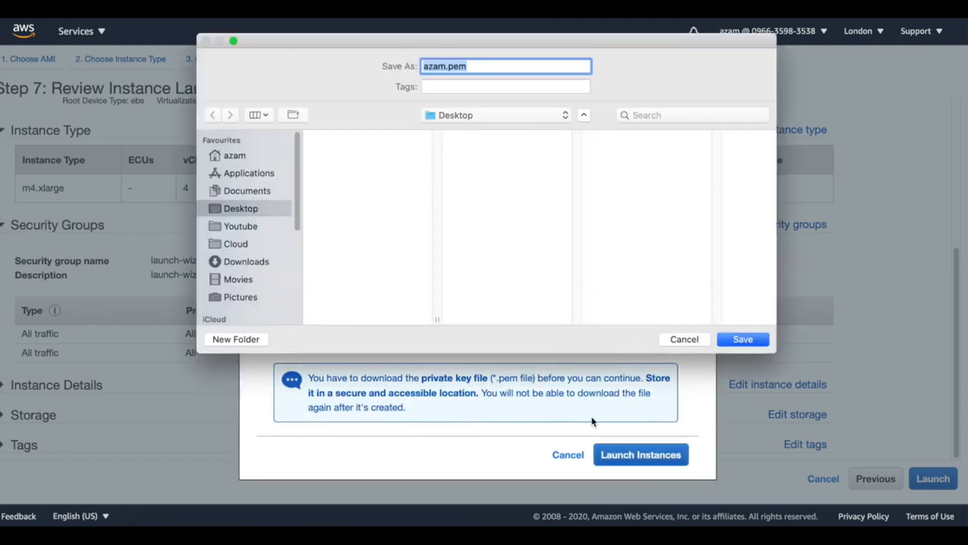
{"action": "left_click", "coordinate": [741, 339]}
Launch the instance, open the instances list, dismiss the welcome banner and refresh the instance's state
{"action": "left_click", "coordinate": [675, 457]}
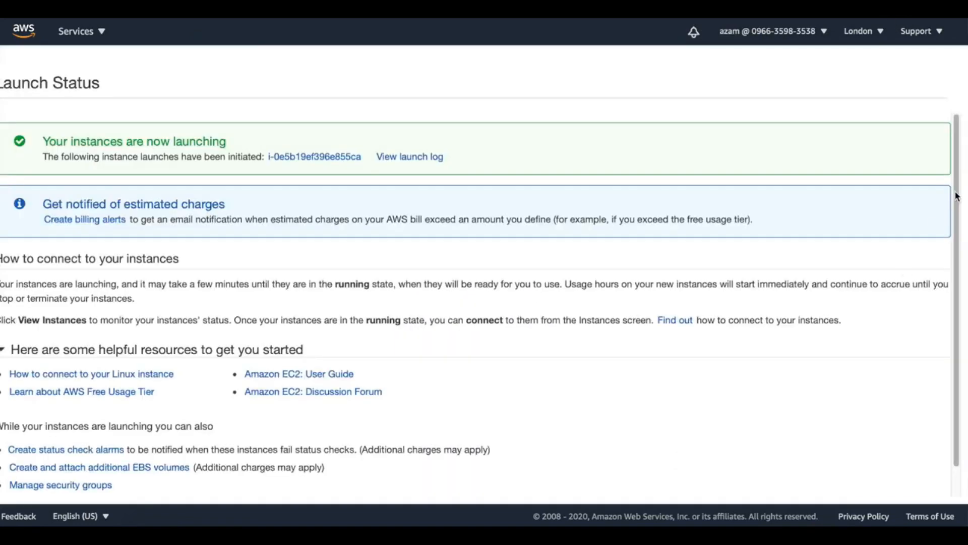
{"action": "scroll", "coordinate": [957, 197], "scroll_direction": "down", "scroll_amount": 1}
{"action": "left_click", "coordinate": [931, 485]}
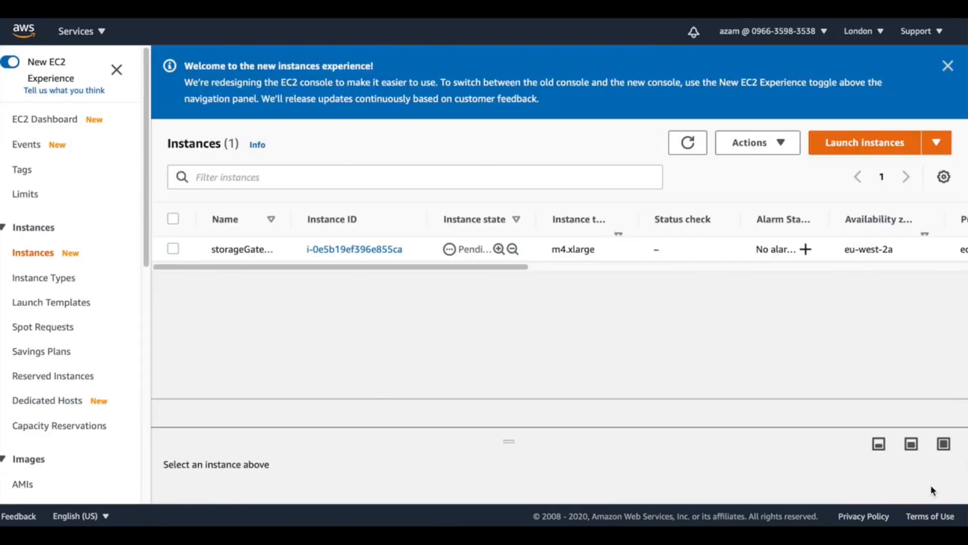
{"action": "left_click", "coordinate": [948, 65]}
{"action": "left_click", "coordinate": [688, 69]}
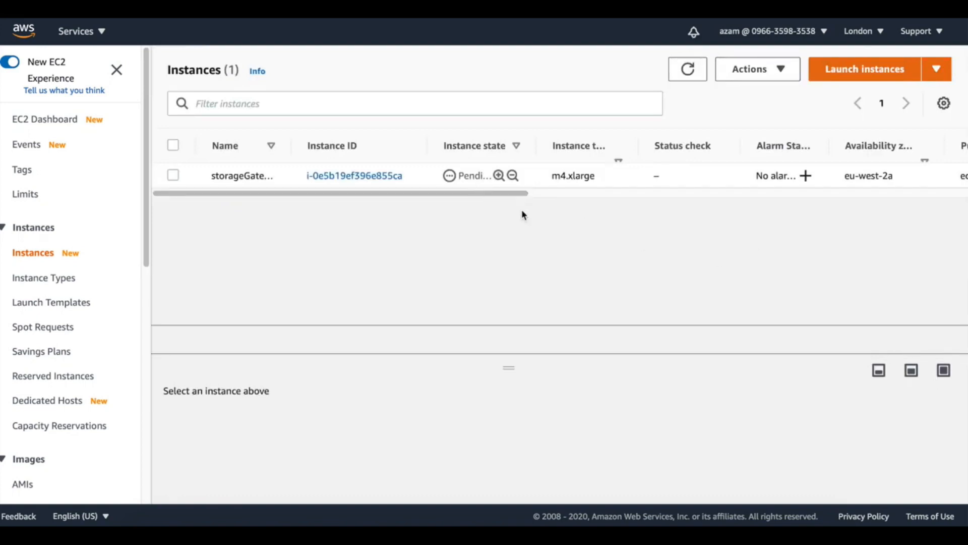
{"action": "left_click", "coordinate": [689, 79]}
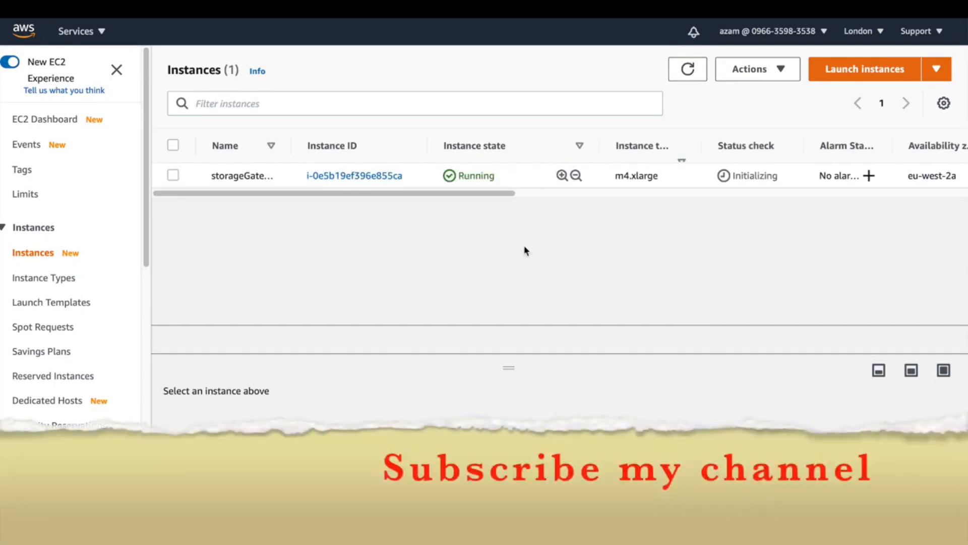
Select the storageGateway instance and copy its public IPv4 address from the instance details
{"action": "left_click", "coordinate": [912, 370]}
{"action": "left_click", "coordinate": [172, 175]}
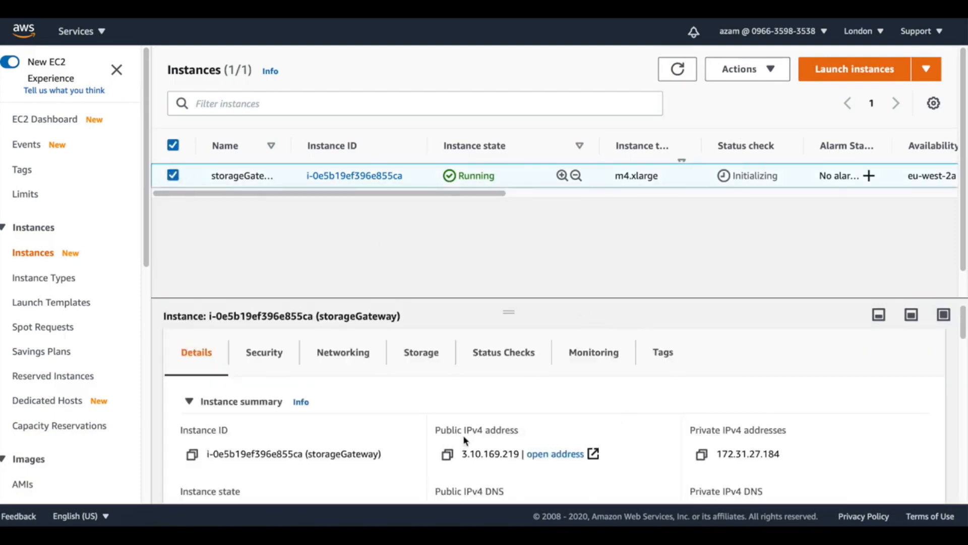
{"action": "left_click", "coordinate": [449, 455]}
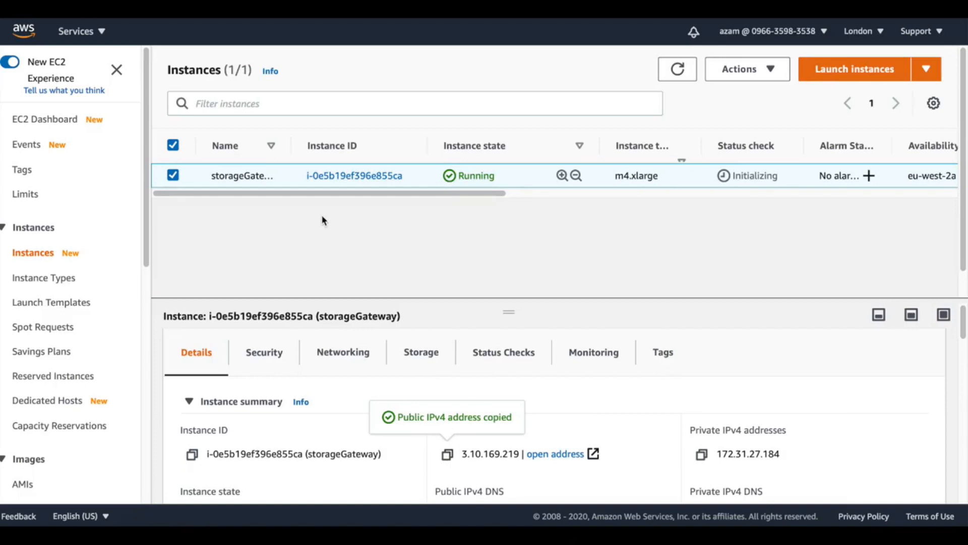
Return to the Create gateway wizard, keep the Public service endpoint, and connect to the gateway at IP address 3.10.169.219
{"action": "left_click", "coordinate": [164, 19]}
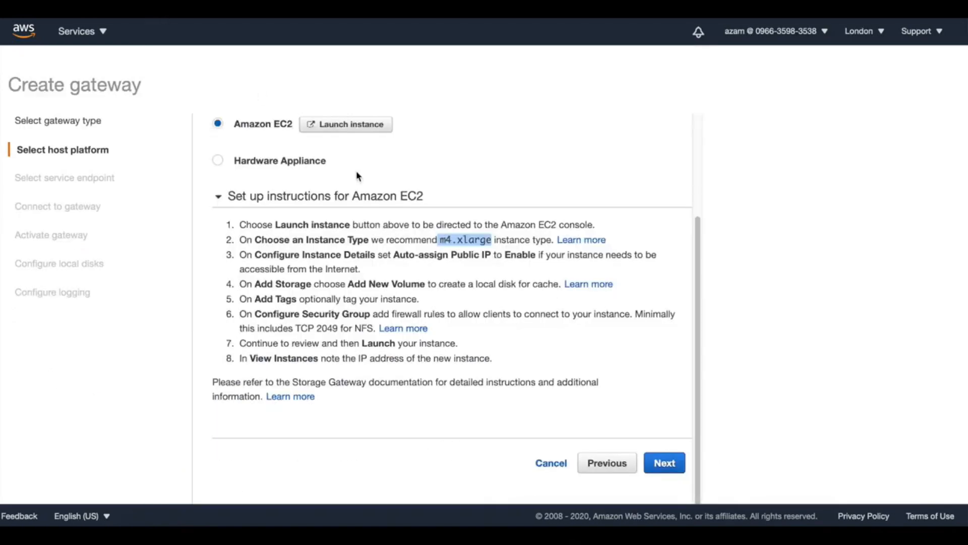
{"action": "left_click", "coordinate": [666, 462]}
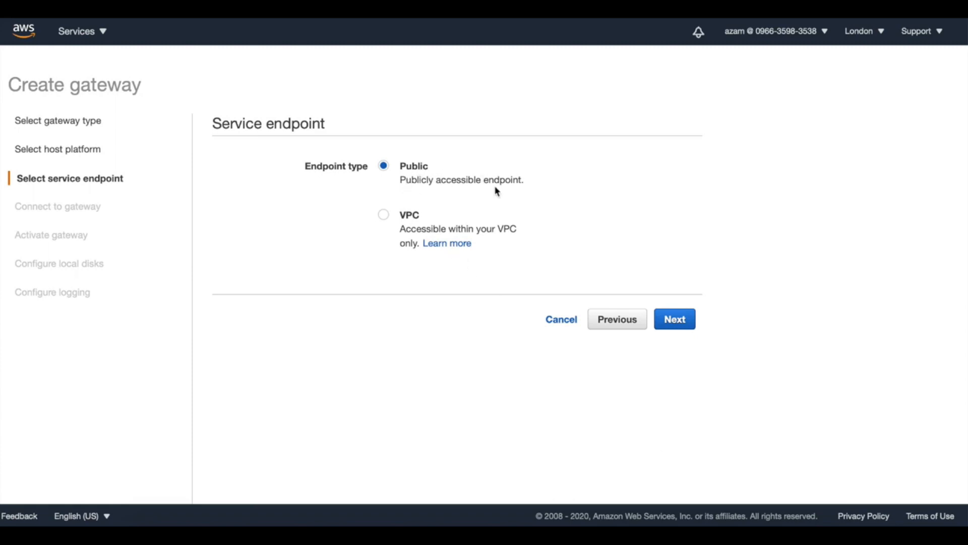
{"action": "left_click", "coordinate": [676, 326]}
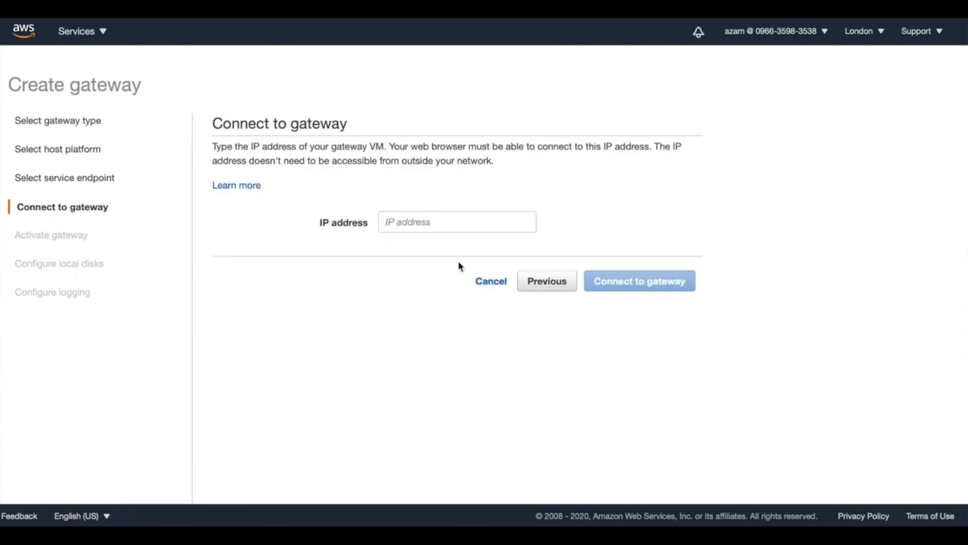
{"action": "left_click", "coordinate": [436, 222]}
{"action": "key", "text": "ctrl+v"}
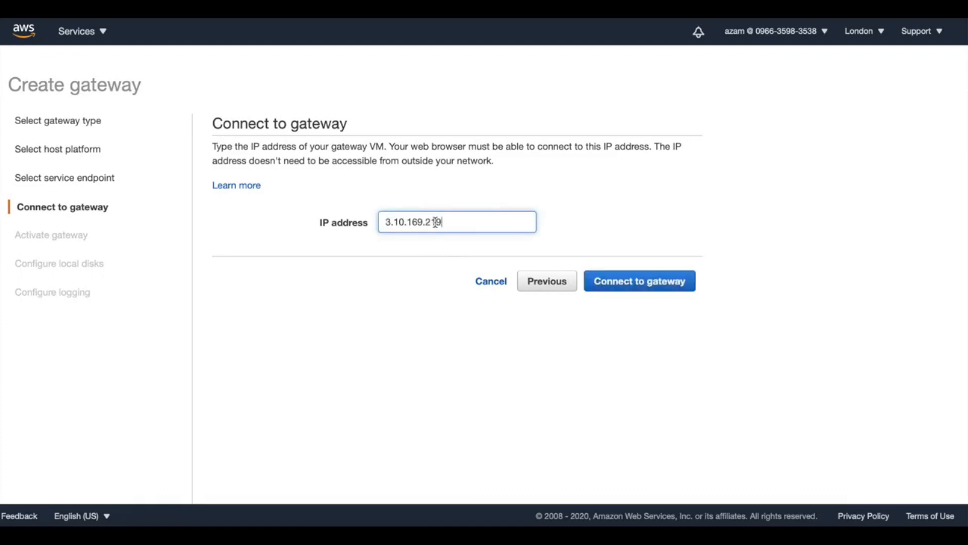
{"action": "left_click", "coordinate": [661, 287]}
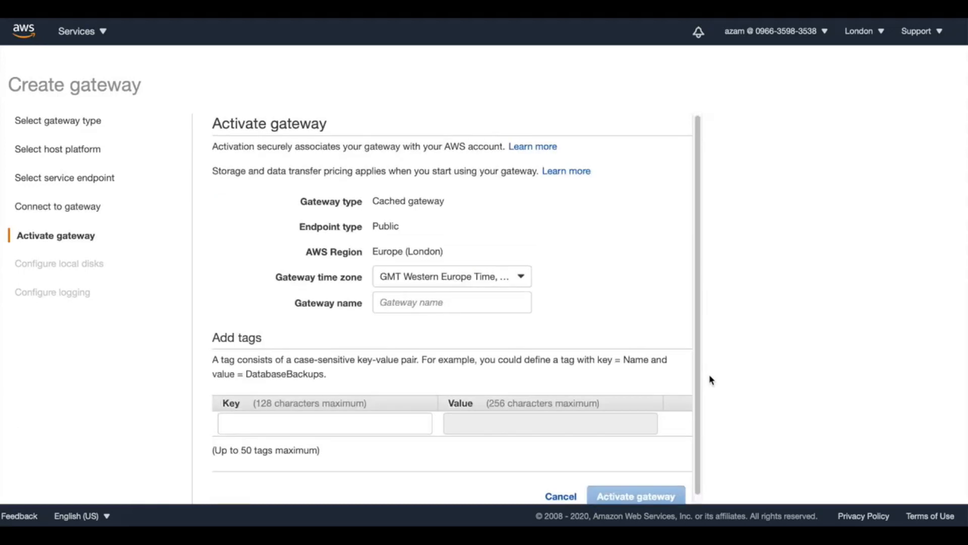
Name the gateway demogateway and activate it
{"action": "scroll", "coordinate": [696, 203], "scroll_direction": "down", "scroll_amount": 1}
{"action": "left_click", "coordinate": [428, 271]}
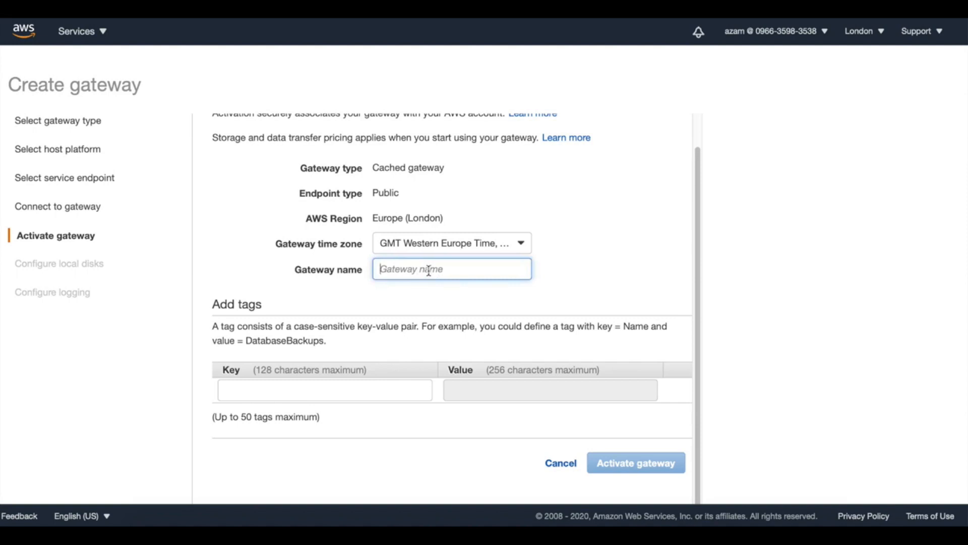
{"action": "type", "text": "d"}
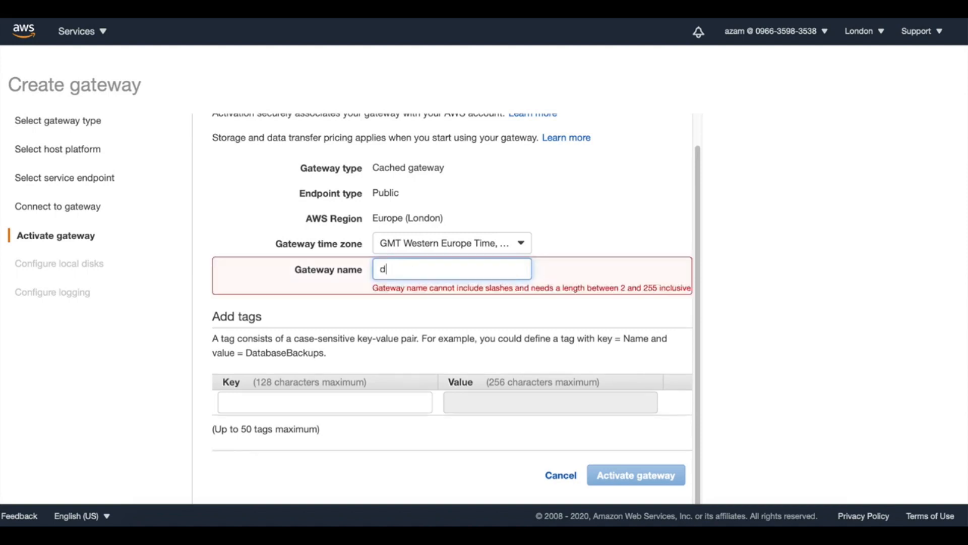
{"action": "type", "text": "emogateway"}
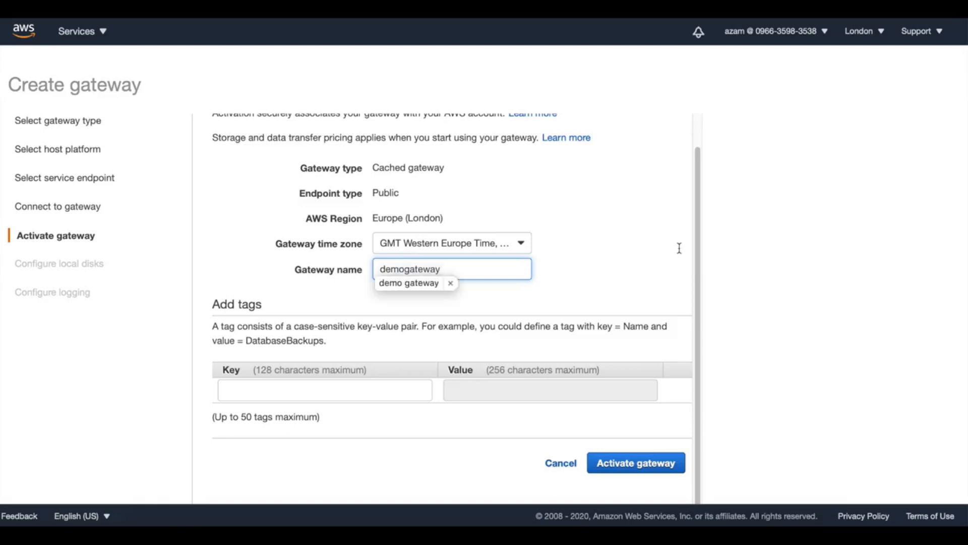
{"action": "key", "text": "Down"}
{"action": "key", "text": "Return"}
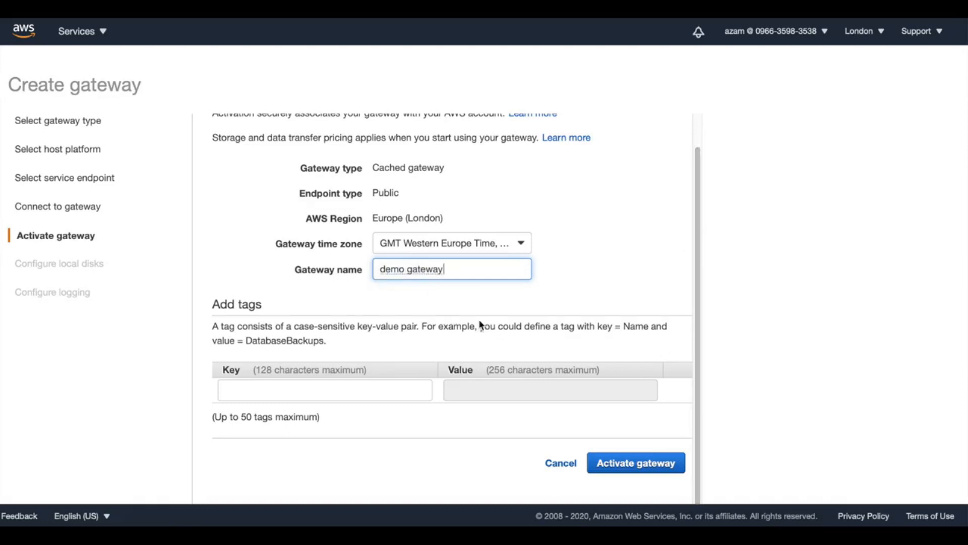
{"action": "left_click", "coordinate": [407, 269]}
{"action": "key", "text": "BackSpace"}
{"action": "left_click", "coordinate": [652, 463]}
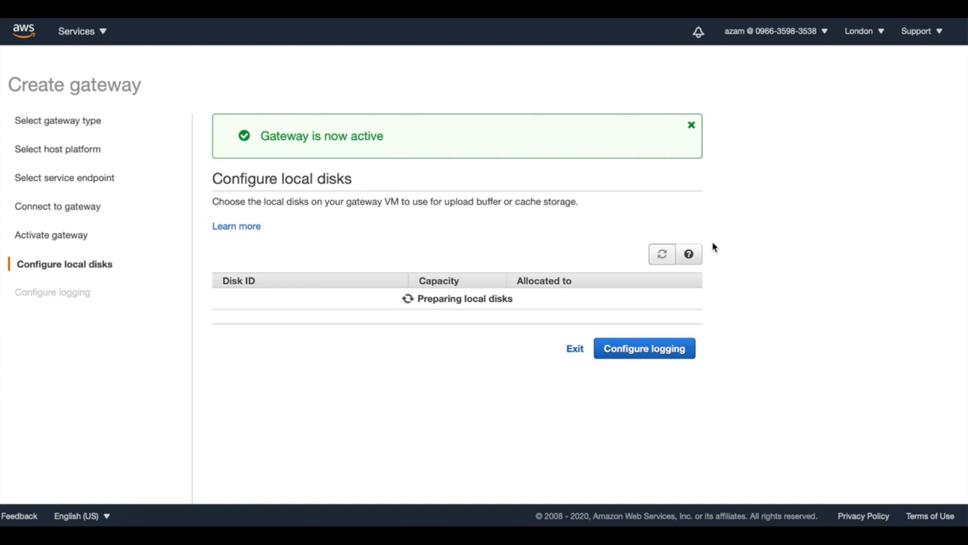
Dismiss the activation banner and allocate local disk /dev/sdc to Upload buffer and /dev/sdb to Cache
{"action": "left_click", "coordinate": [692, 125]}
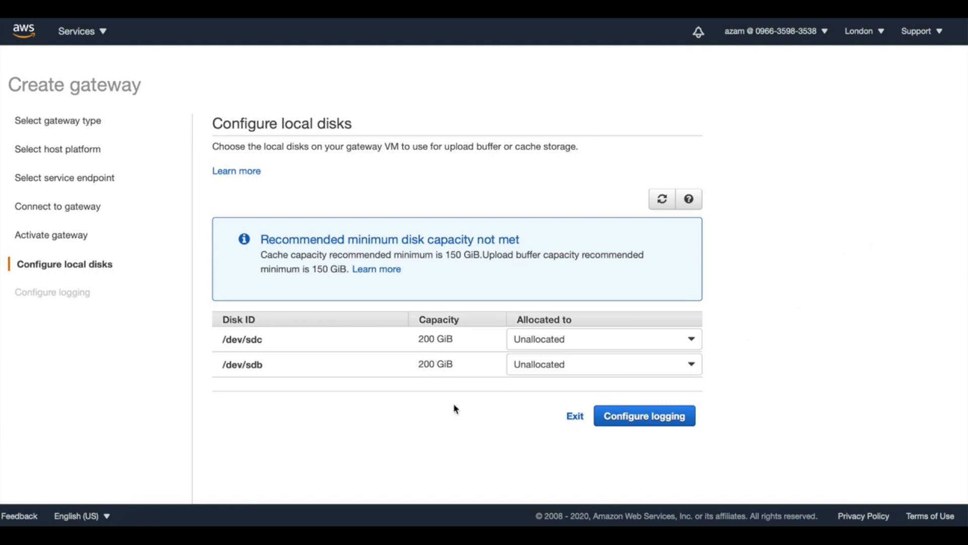
{"action": "left_click", "coordinate": [690, 339]}
{"action": "left_click", "coordinate": [682, 358]}
{"action": "left_click", "coordinate": [692, 352]}
{"action": "left_click", "coordinate": [691, 352]}
{"action": "left_click", "coordinate": [693, 353]}
{"action": "left_click", "coordinate": [676, 390]}
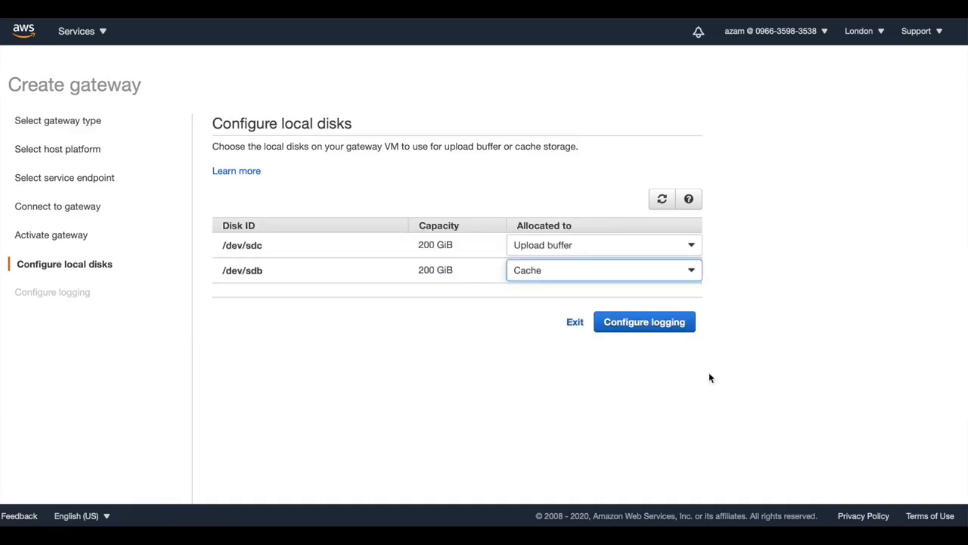
Submit the local disk allocation and complete the logging configuration to finish creating the gateway
{"action": "left_click", "coordinate": [675, 325]}
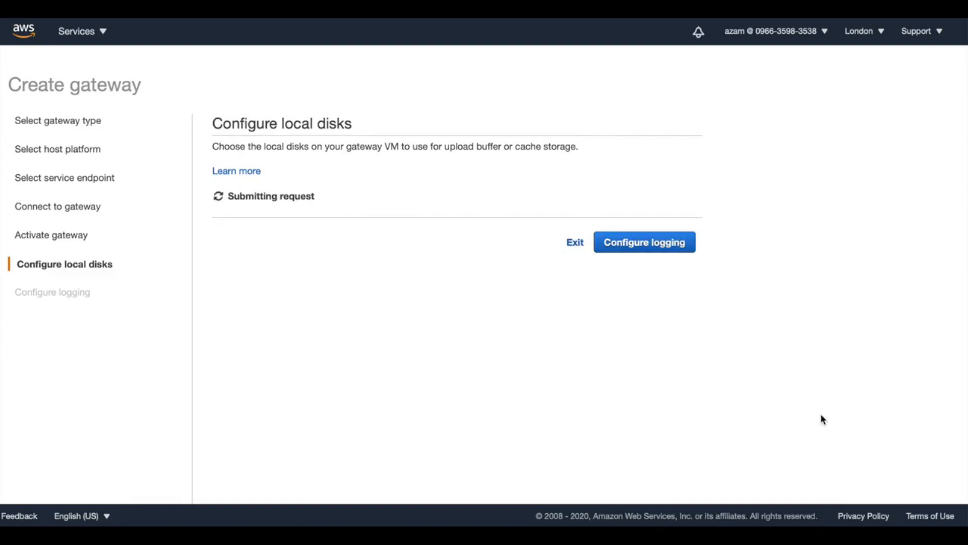
{"action": "left_click", "coordinate": [383, 158]}
{"action": "left_click", "coordinate": [676, 256]}
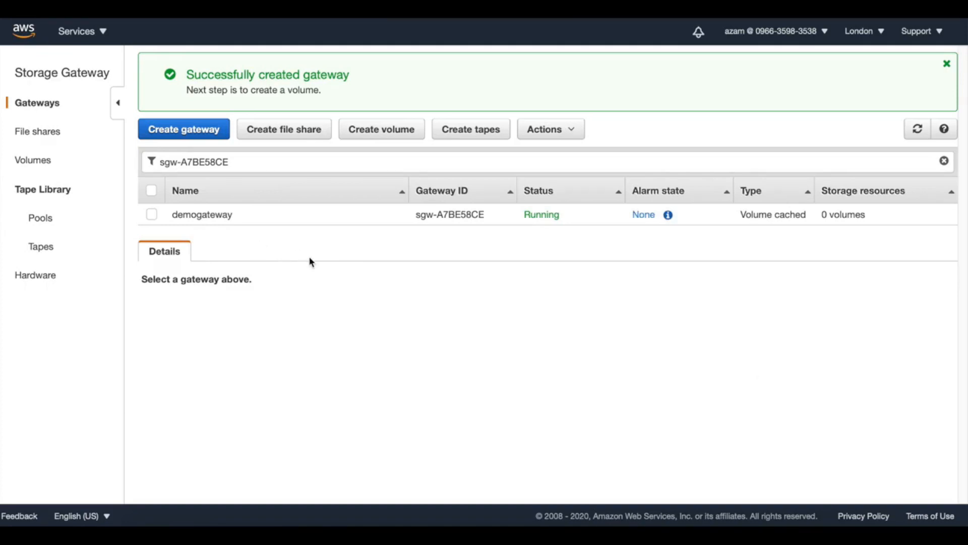
Start a new empty volume on demogateway and set its capacity to 25 GiB
{"action": "left_click", "coordinate": [382, 131]}
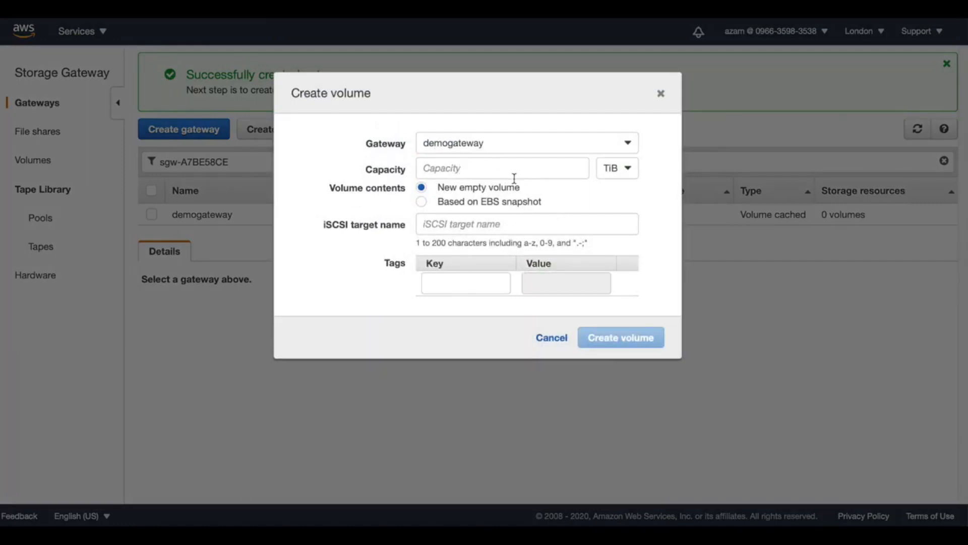
{"action": "left_click", "coordinate": [631, 170]}
{"action": "left_click", "coordinate": [631, 209]}
{"action": "left_click", "coordinate": [492, 167]}
{"action": "type", "text": "25"}
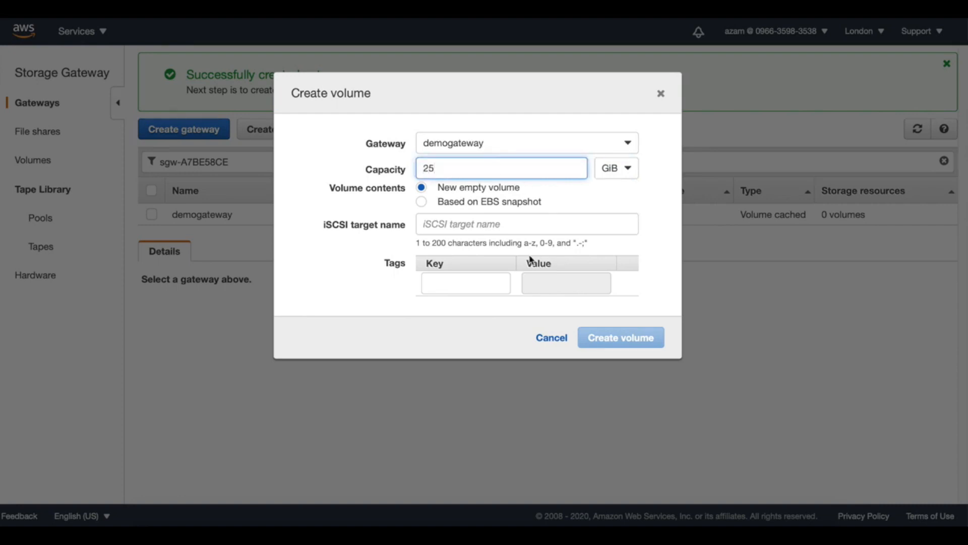
Set the iSCSI target name to demotarget, create the volume, and skip CHAP authentication
{"action": "left_click", "coordinate": [469, 222]}
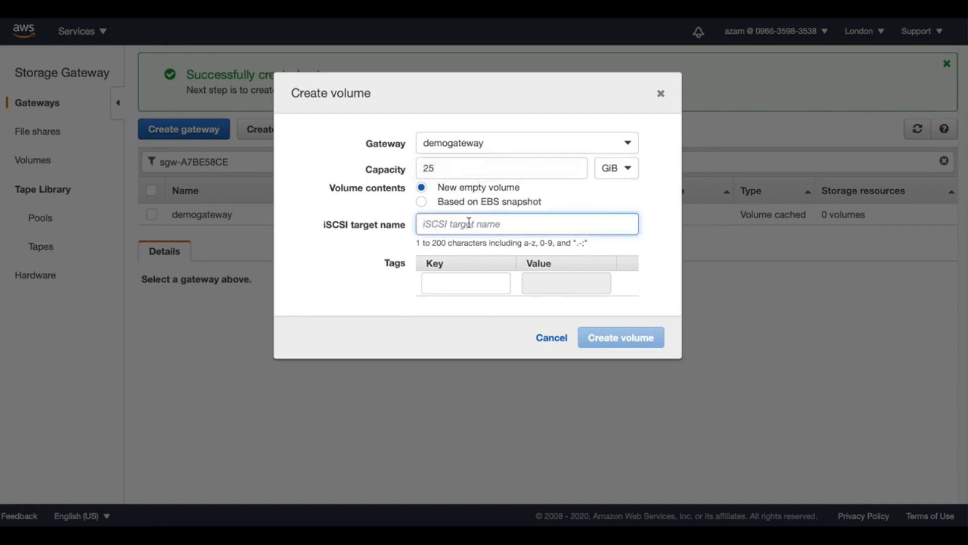
{"action": "type", "text": "demotarget"}
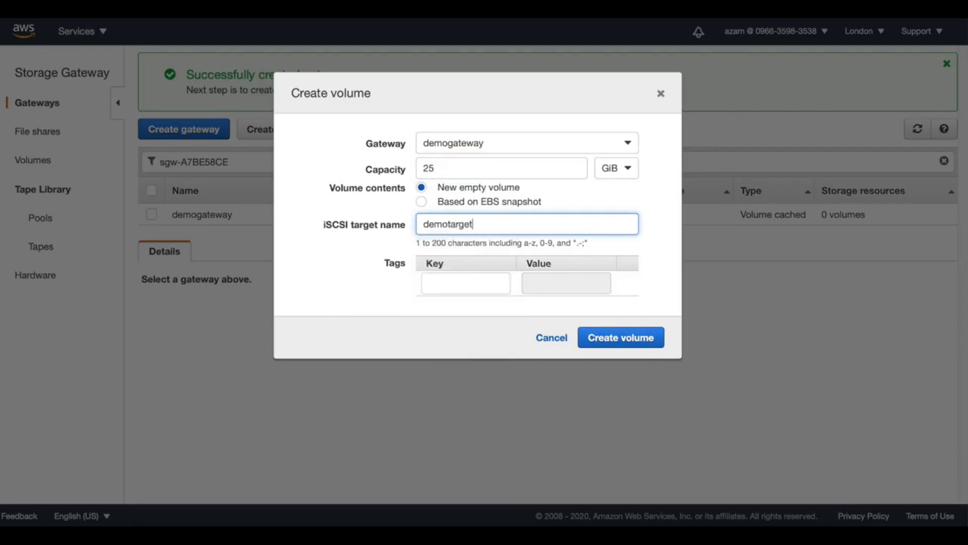
{"action": "left_click", "coordinate": [649, 346]}
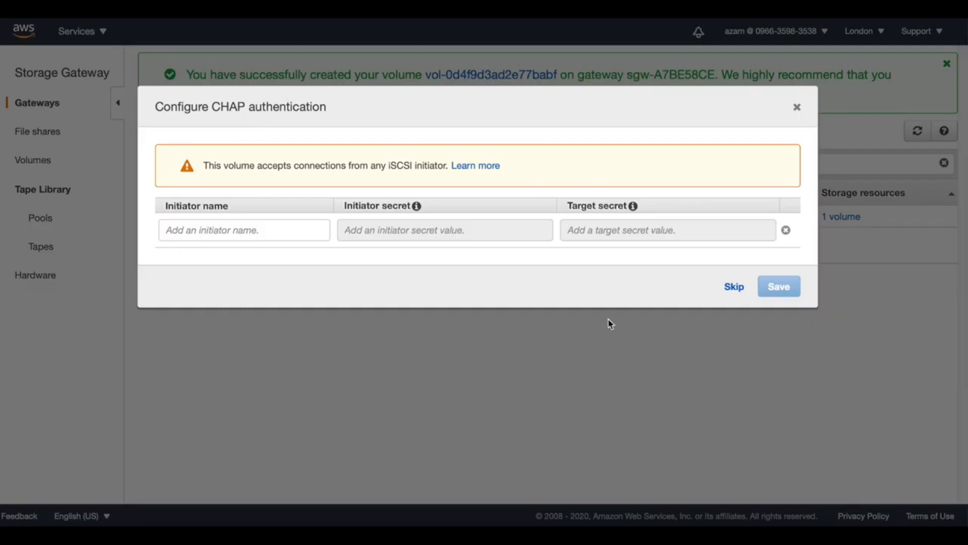
{"action": "left_click", "coordinate": [732, 286]}
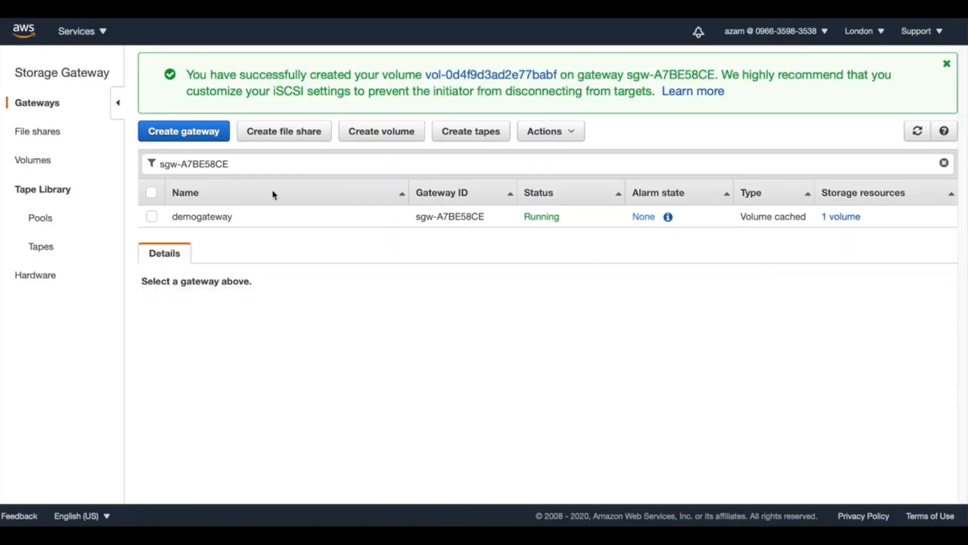
Dismiss the success banner, open the Volumes list and refresh it to check the new volume
{"action": "left_click", "coordinate": [44, 162]}
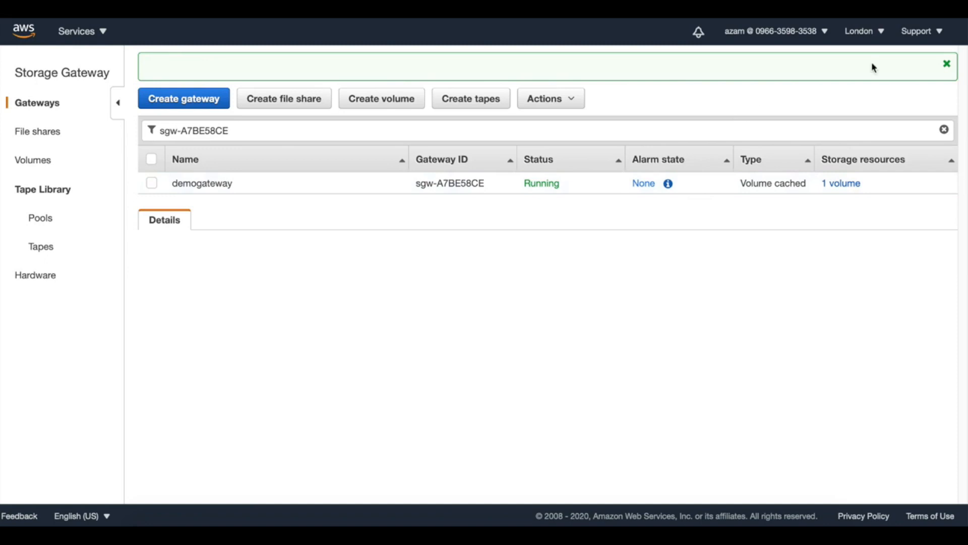
{"action": "left_click", "coordinate": [947, 66]}
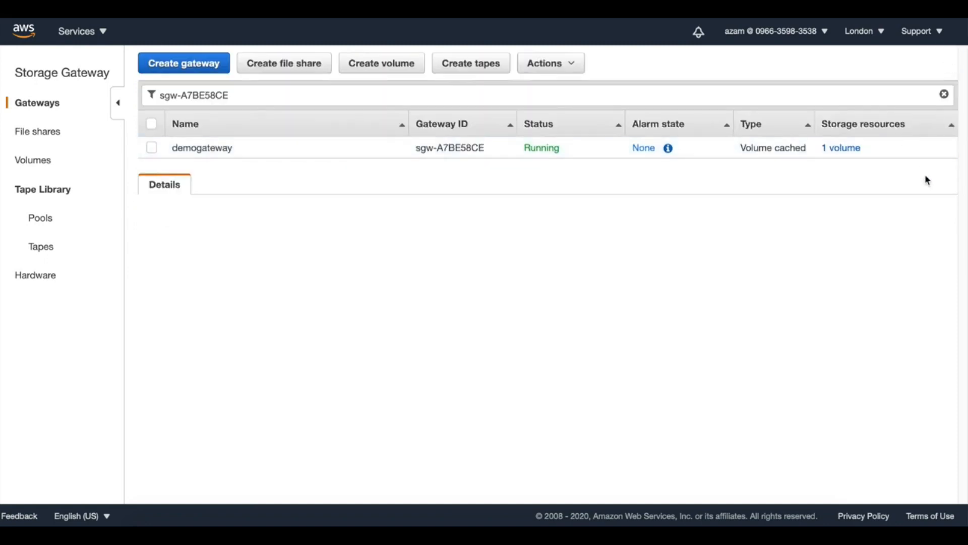
{"action": "left_click", "coordinate": [46, 166]}
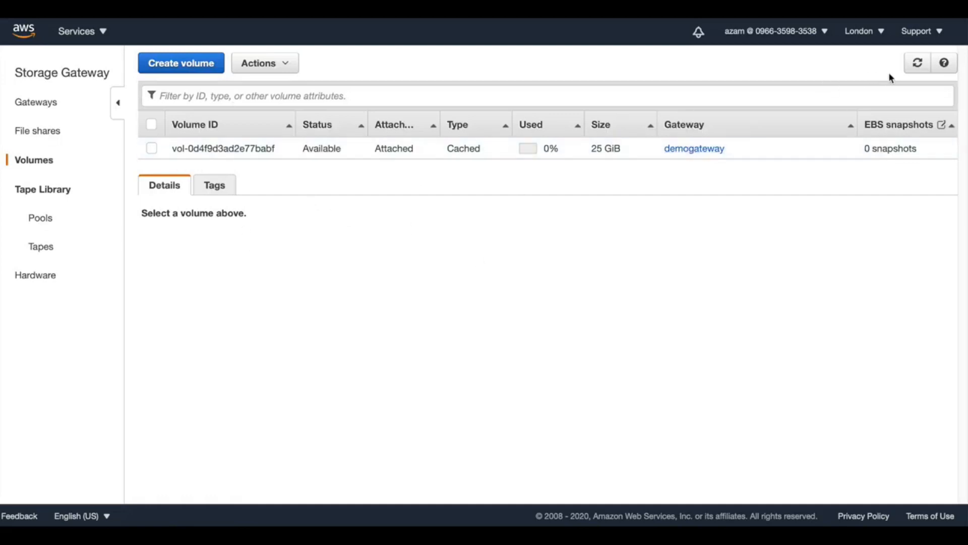
{"action": "left_click", "coordinate": [916, 70]}
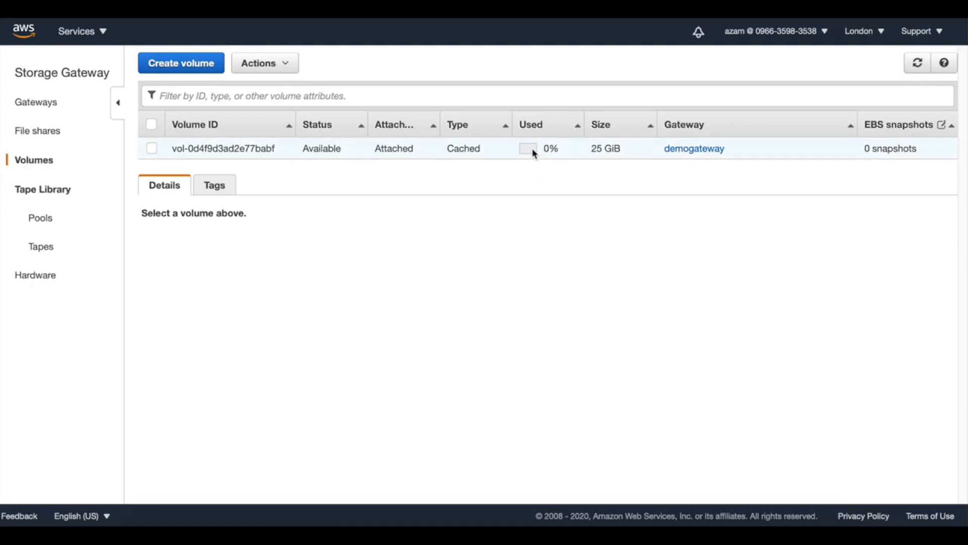
{"action": "mouse_move", "coordinate": [528, 152]}
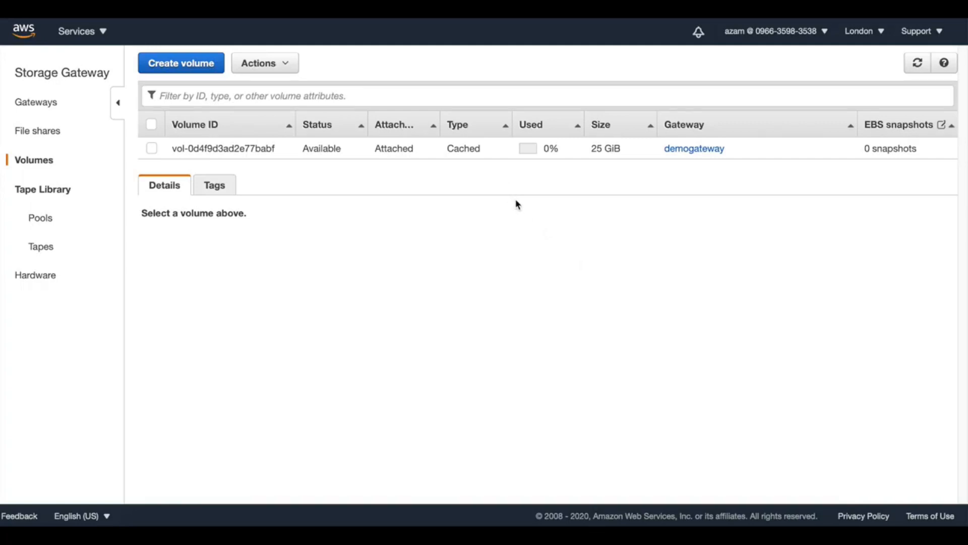
Switch to the Windows remote desktop session, decline network discovery for Network 2, and show the session full screen
{"action": "left_click", "coordinate": [765, 516]}
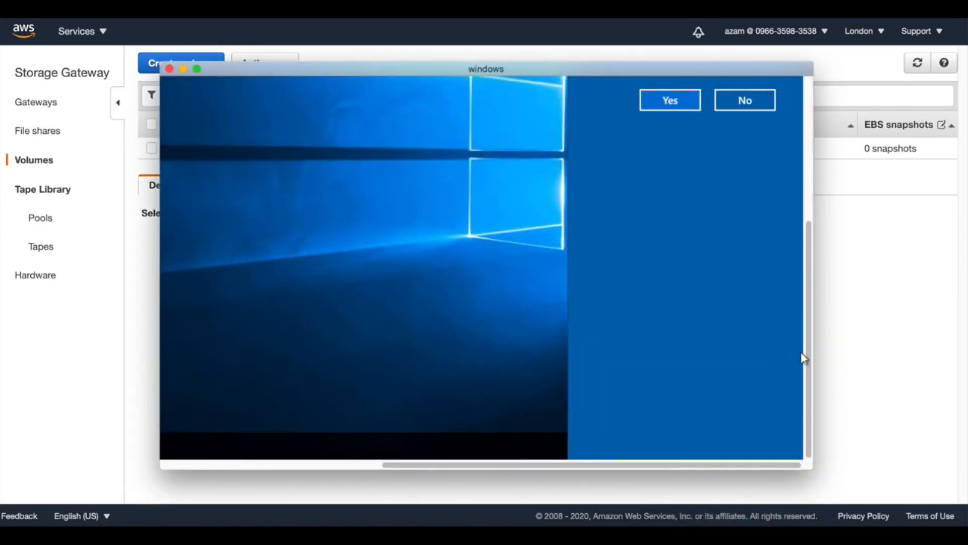
{"action": "left_click_drag", "start_coordinate": [809, 368], "coordinate": [802, 231]}
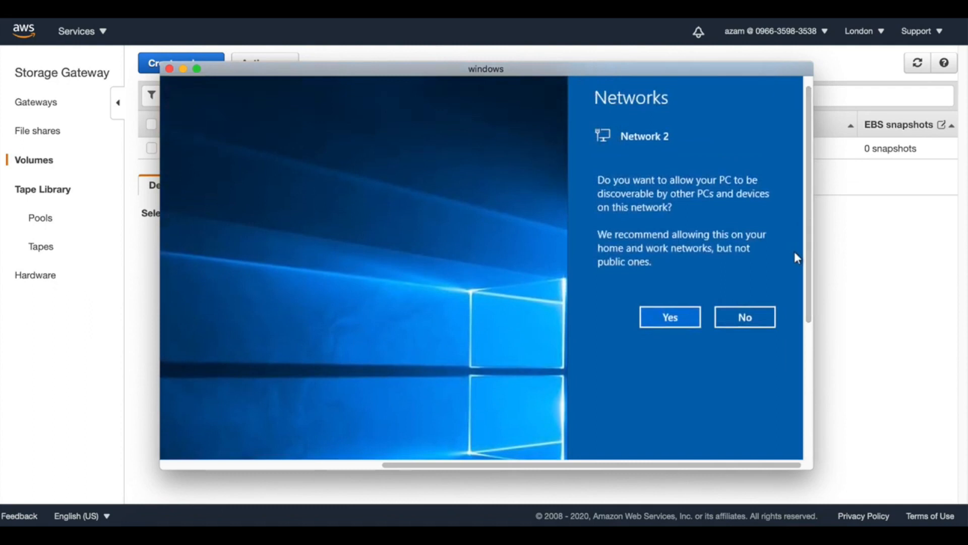
{"action": "left_click", "coordinate": [767, 319]}
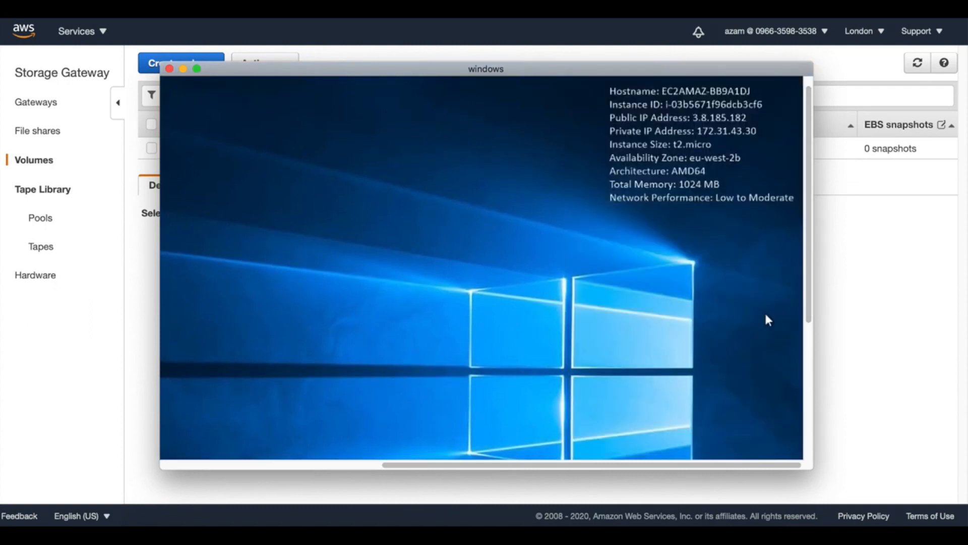
{"action": "left_click", "coordinate": [197, 71]}
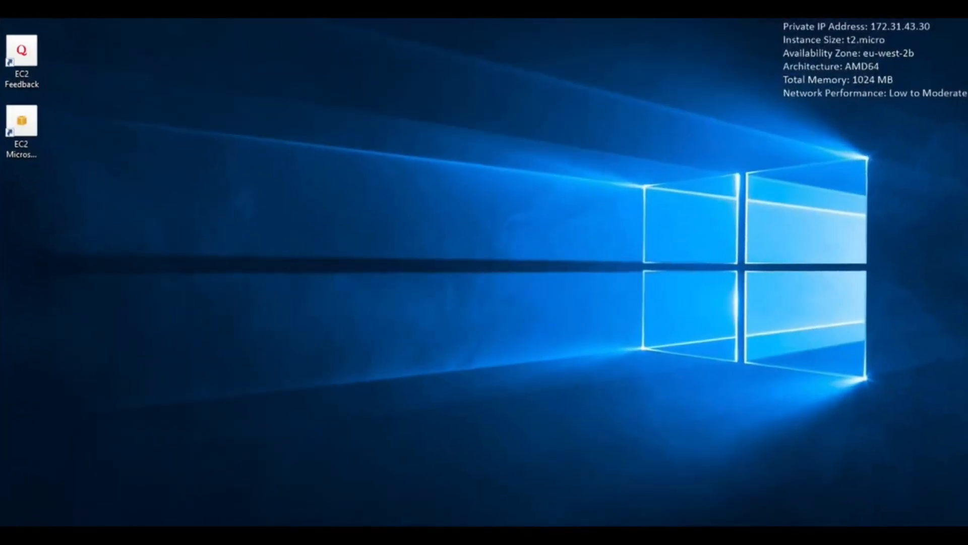
Search Windows for the iSCSI Initiator desktop app and open it
{"action": "left_click", "coordinate": [44, 539]}
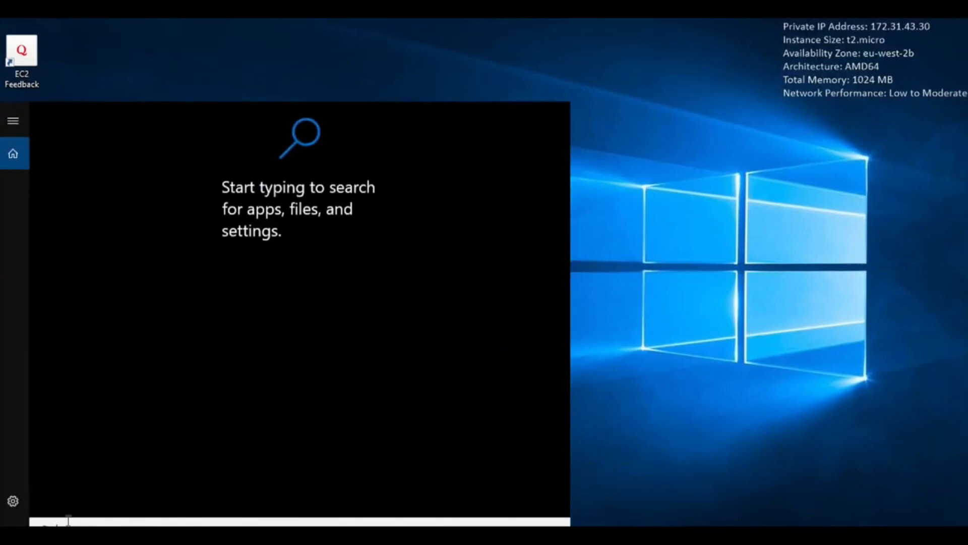
{"action": "type", "text": "t"}
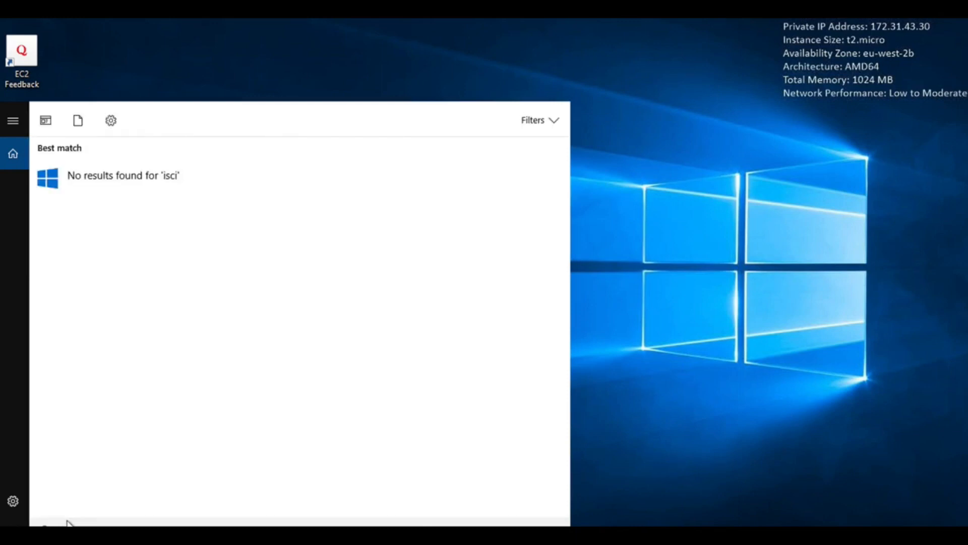
{"action": "key", "text": "BackSpace"}
{"action": "left_click", "coordinate": [106, 181]}
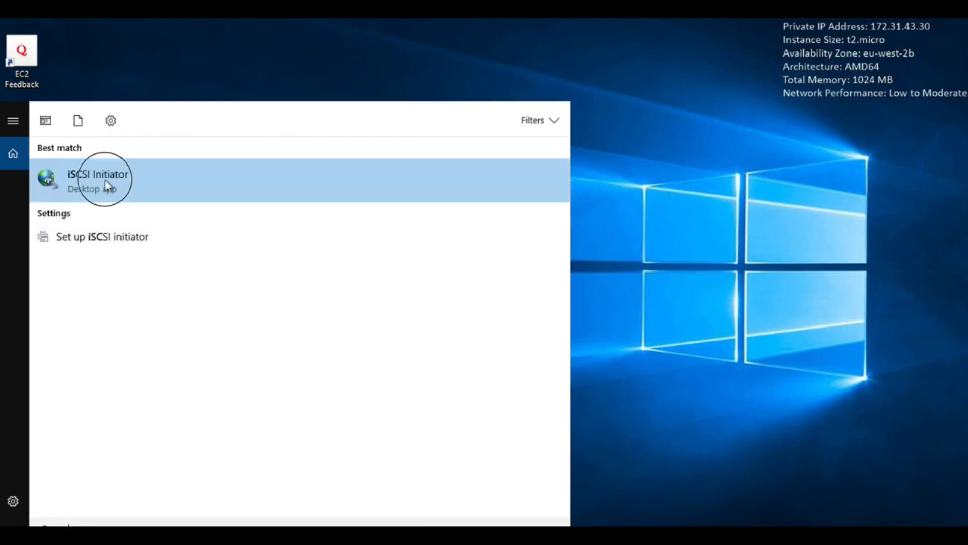
{"action": "left_click", "coordinate": [537, 313]}
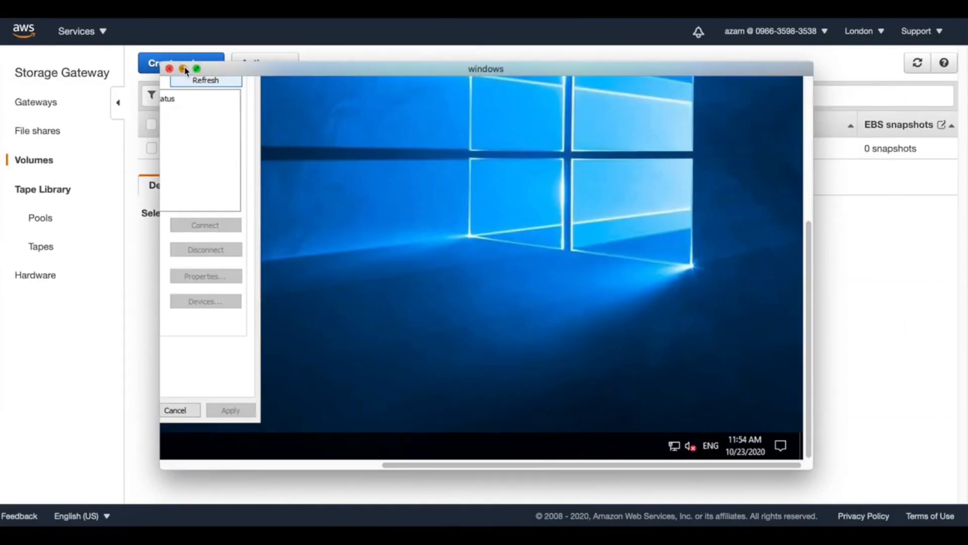
Switch to the AWS Storage Gateway console and copy the 25 GiB volume's host IP from its details
{"action": "left_click", "coordinate": [183, 69]}
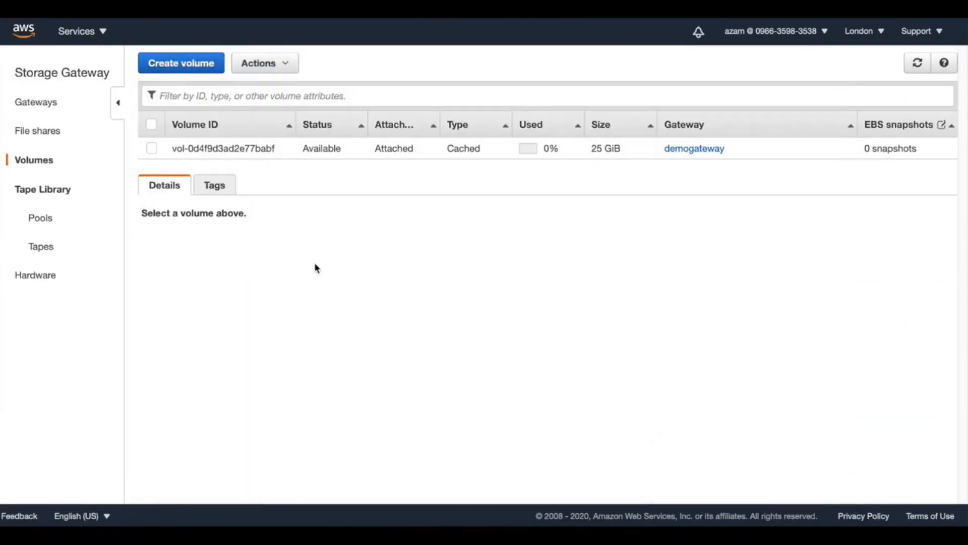
{"action": "left_click", "coordinate": [151, 150]}
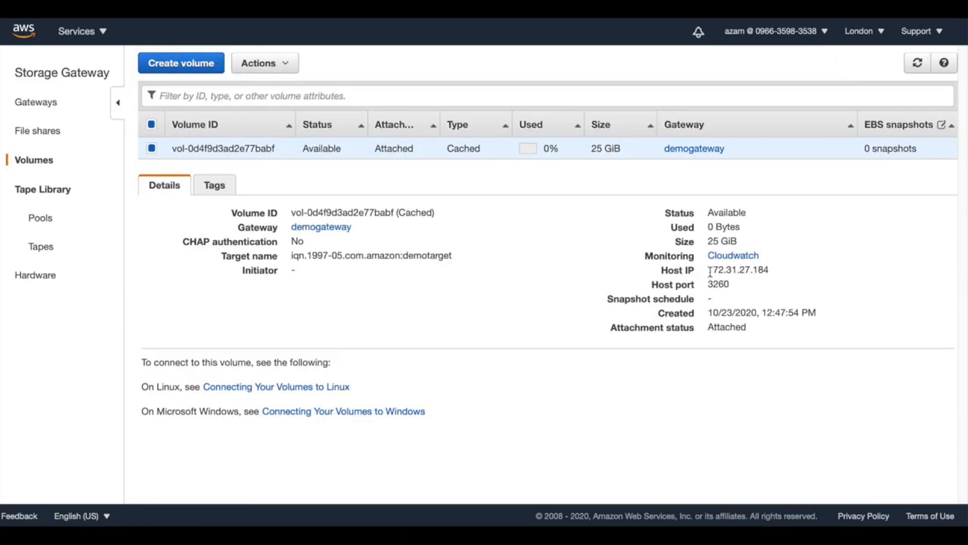
{"action": "left_click_drag", "start_coordinate": [710, 273], "coordinate": [770, 270]}
{"action": "key", "text": "ctrl+c"}
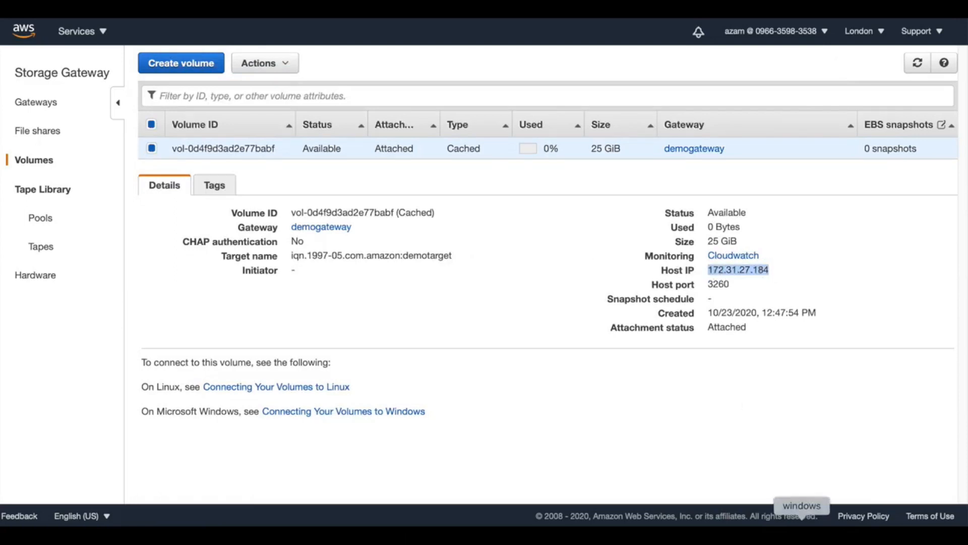
Return to the full-screen Windows session, quick-connect the iSCSI Initiator to target 172.31.27.184, and close the initiator properties
{"action": "left_click", "coordinate": [804, 524]}
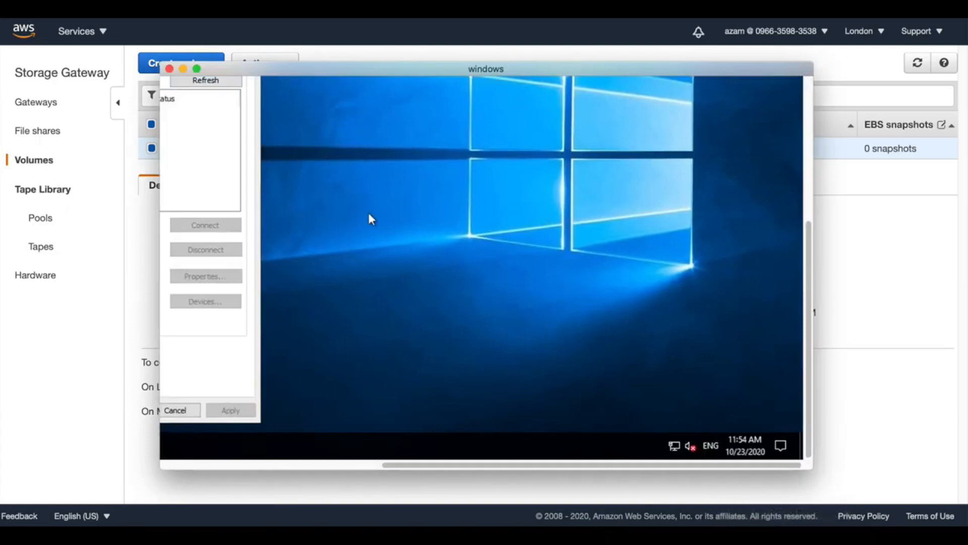
{"action": "left_click", "coordinate": [196, 68]}
{"action": "left_click", "coordinate": [229, 159]}
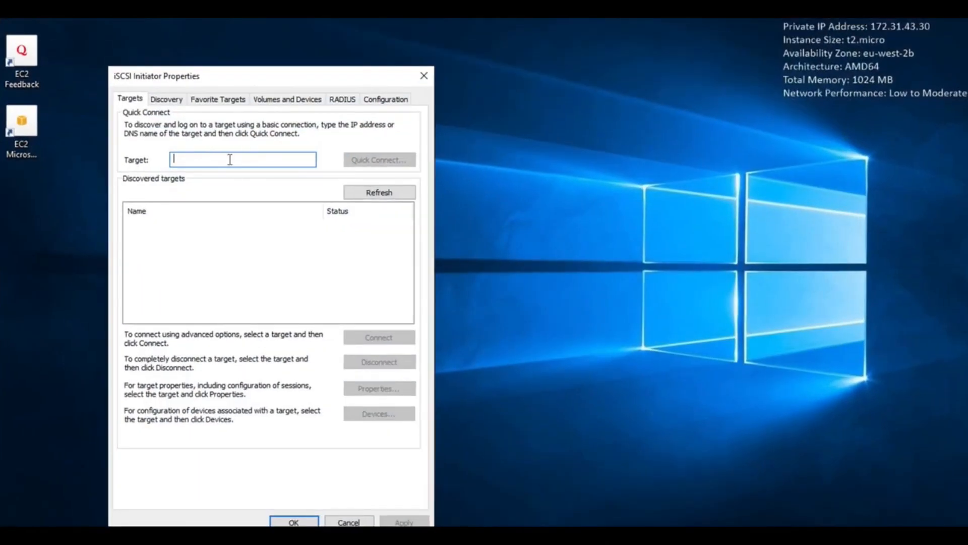
{"action": "key", "text": "ctrl+v"}
{"action": "left_click", "coordinate": [388, 161]}
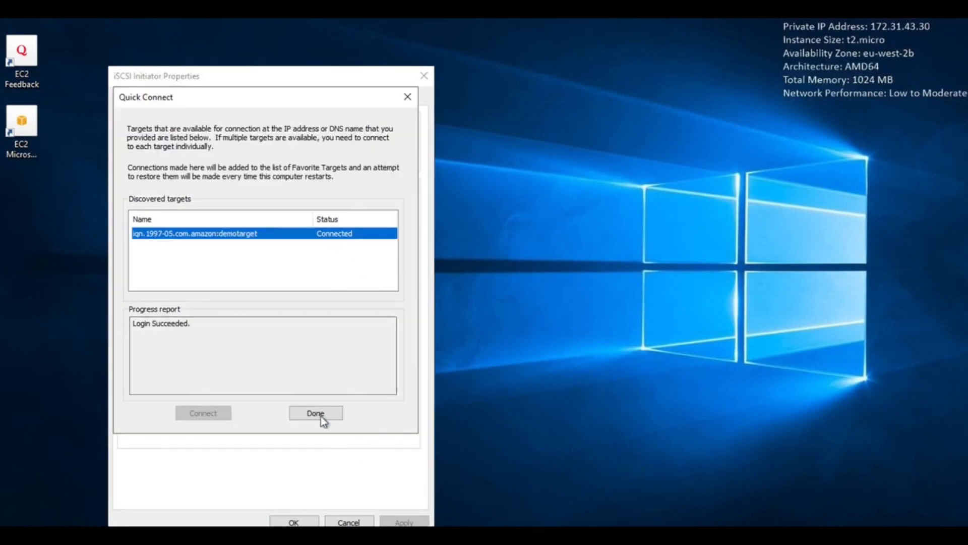
{"action": "left_click", "coordinate": [325, 414]}
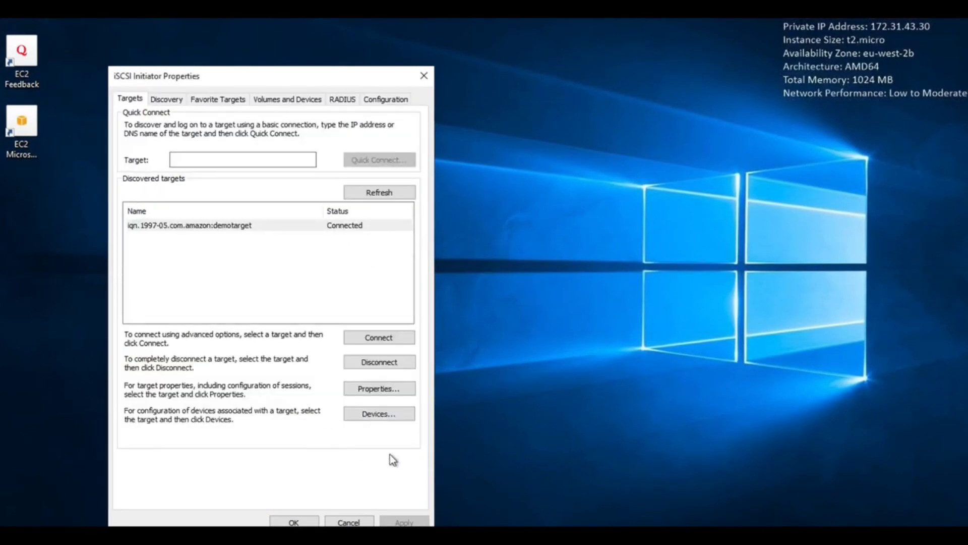
{"action": "left_click", "coordinate": [295, 522]}
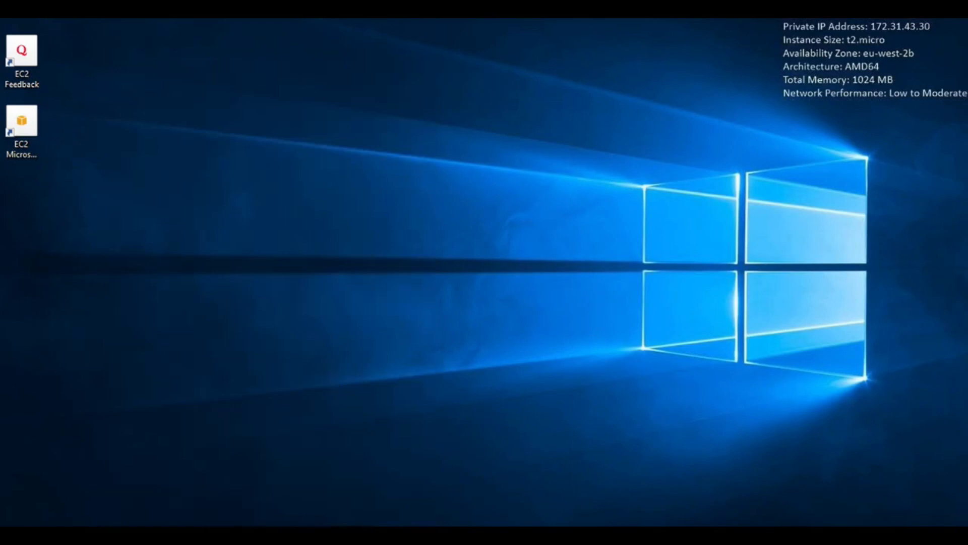
Open Server Manager on the Windows instance and dismiss the Windows Admin Center message
{"action": "key", "text": "super"}
{"action": "left_click", "coordinate": [255, 171]}
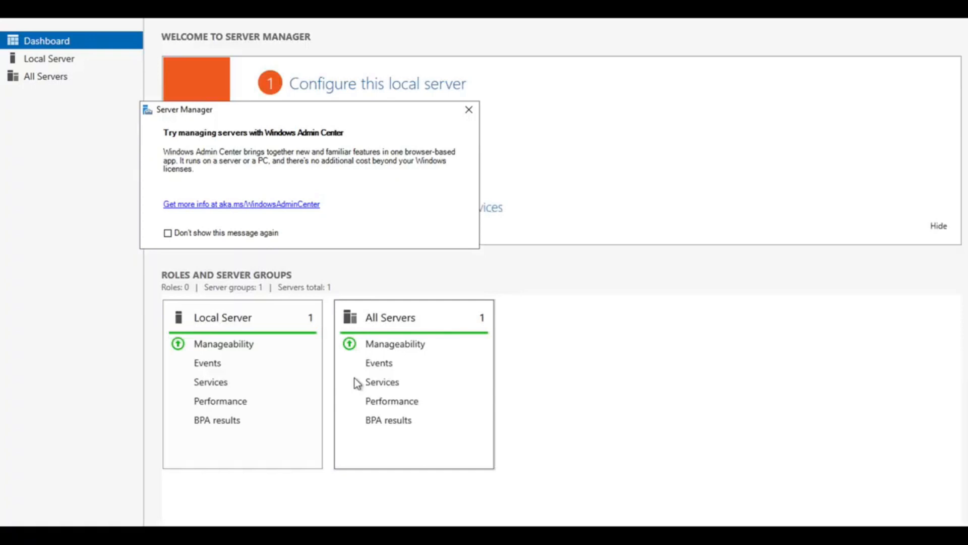
{"action": "left_click", "coordinate": [468, 110]}
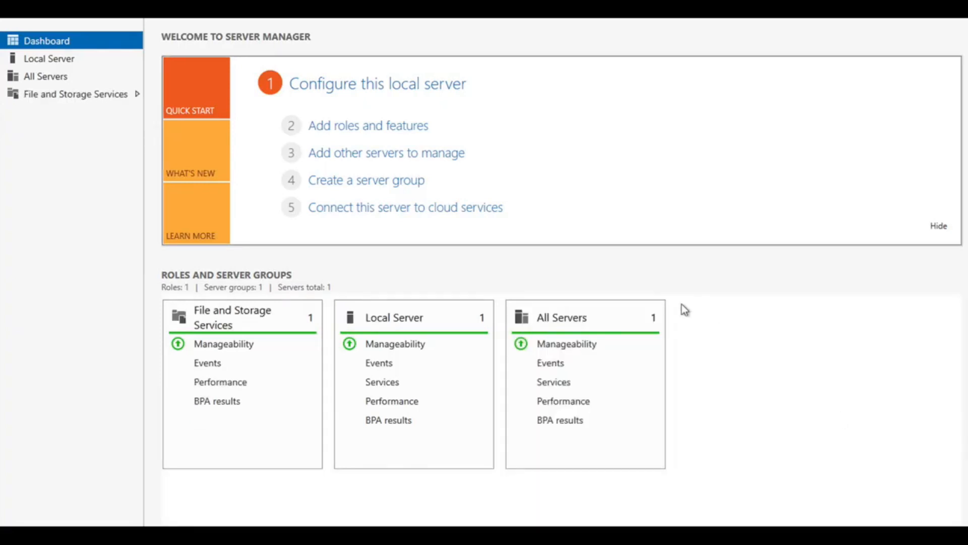
Go to File and Storage Services, look through the server overview, and open the list of disks
{"action": "left_click", "coordinate": [61, 95]}
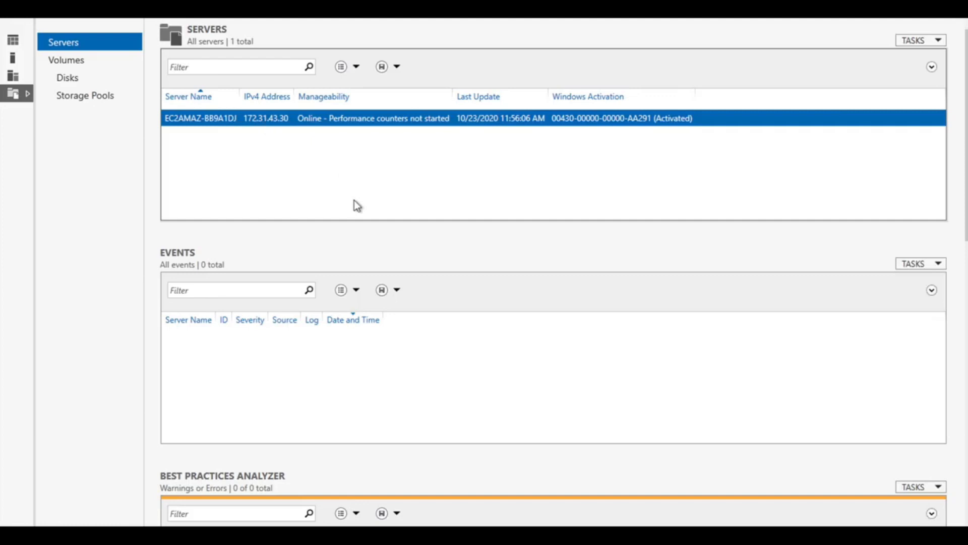
{"action": "scroll", "coordinate": [956, 131], "scroll_direction": "down", "scroll_amount": 10}
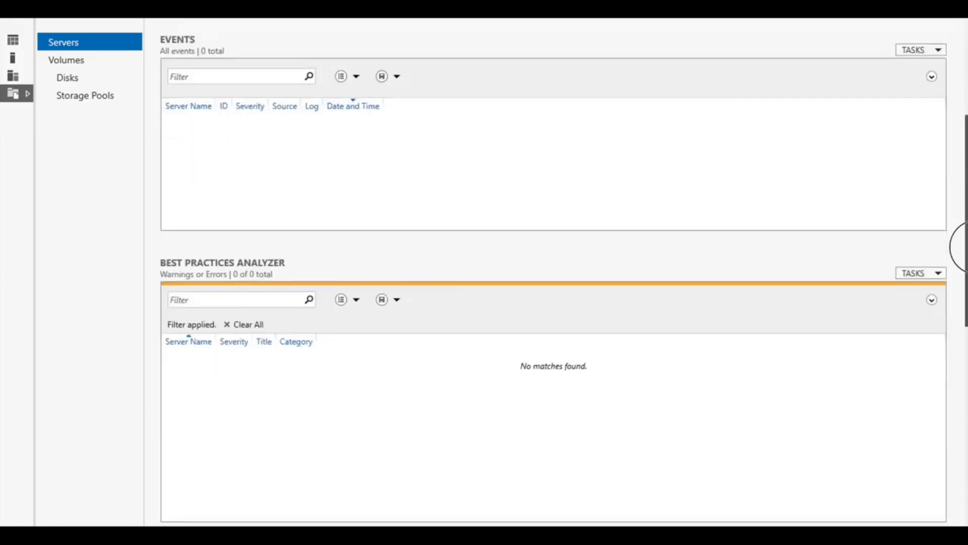
{"action": "scroll", "coordinate": [958, 294], "scroll_direction": "down", "scroll_amount": 3}
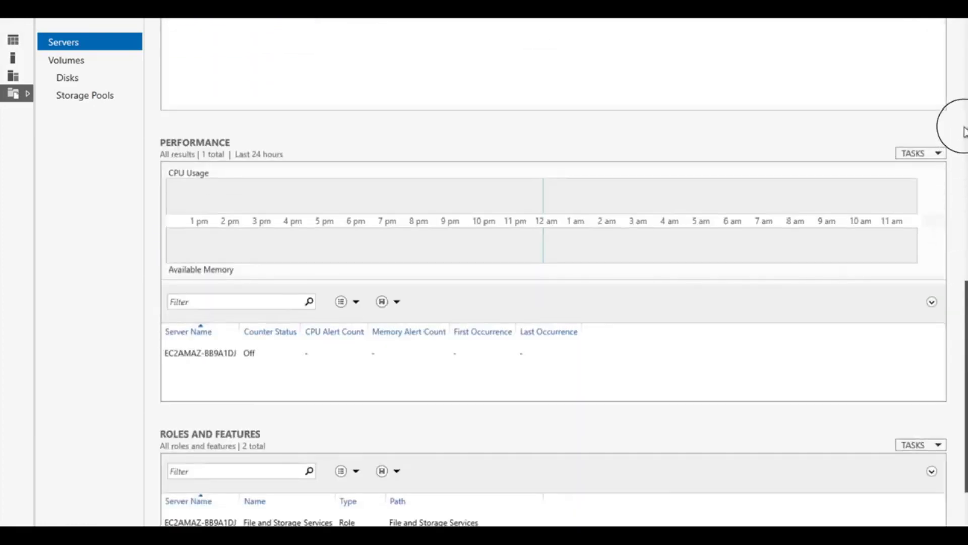
{"action": "scroll", "coordinate": [473, 93], "scroll_direction": "up", "scroll_amount": 15}
{"action": "left_click", "coordinate": [80, 59]}
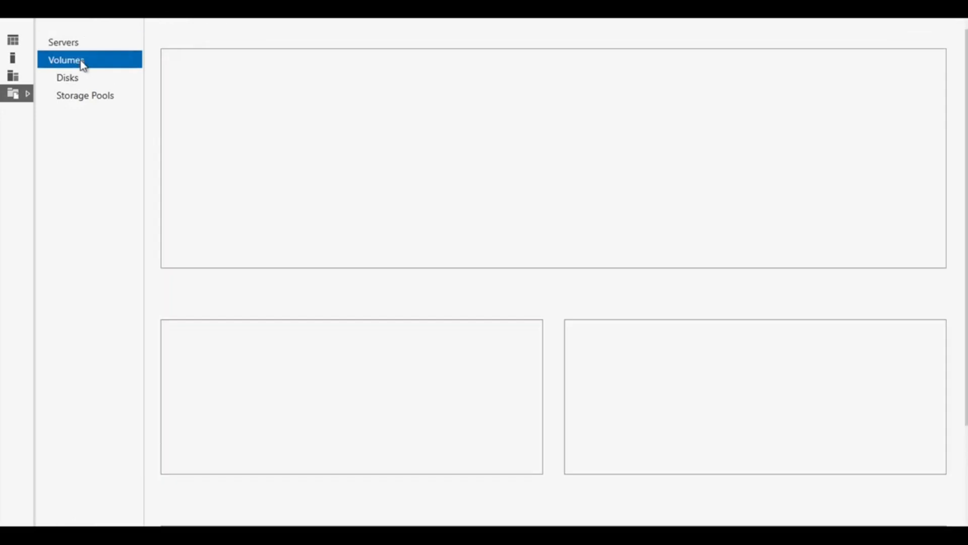
{"action": "left_click", "coordinate": [76, 81]}
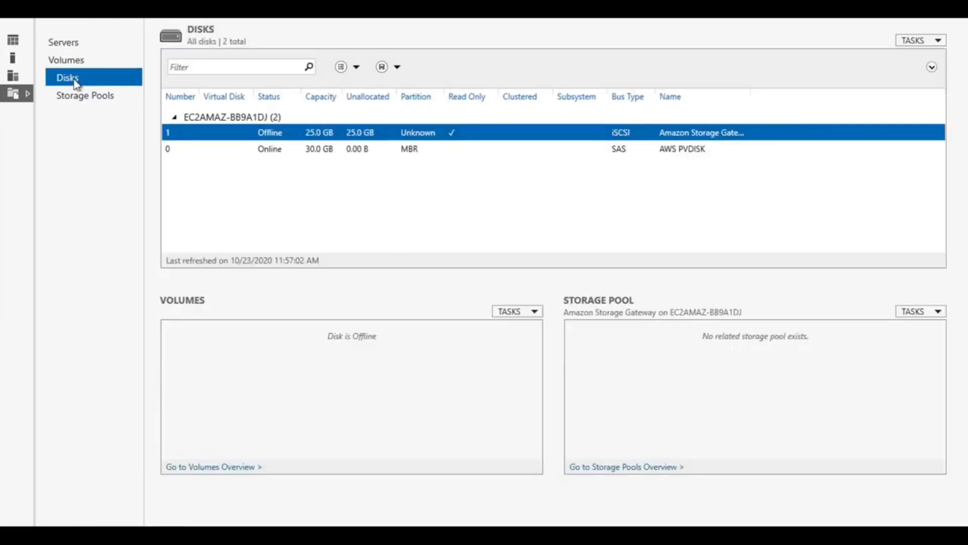
Bring the offline 25 GB Amazon Storage Gateway iSCSI disk online and accept the data loss warning
{"action": "right_click", "coordinate": [356, 131]}
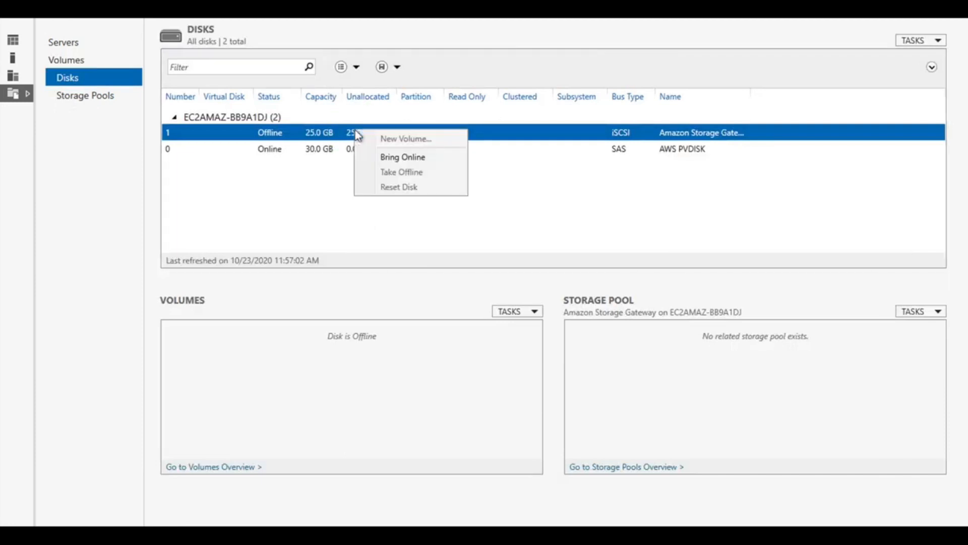
{"action": "left_click", "coordinate": [420, 161]}
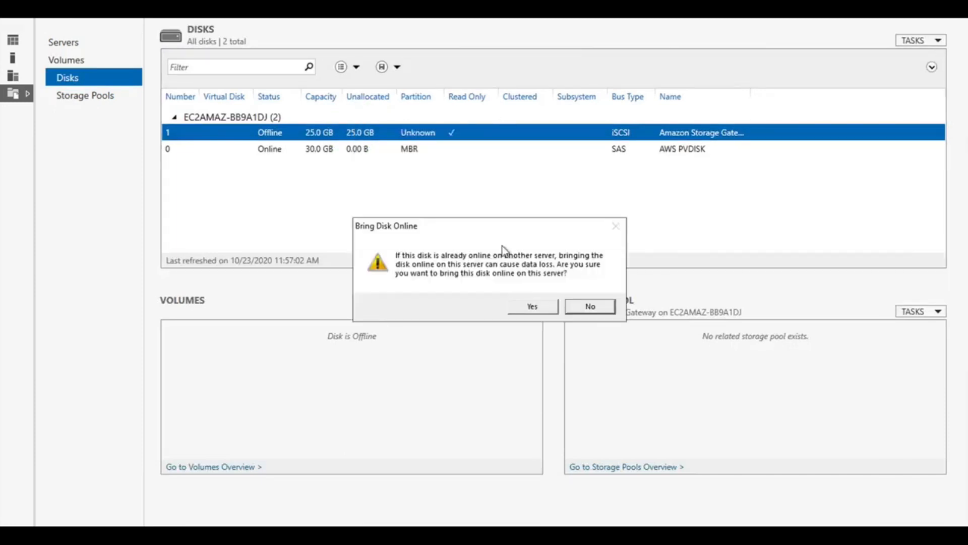
{"action": "left_click", "coordinate": [545, 310]}
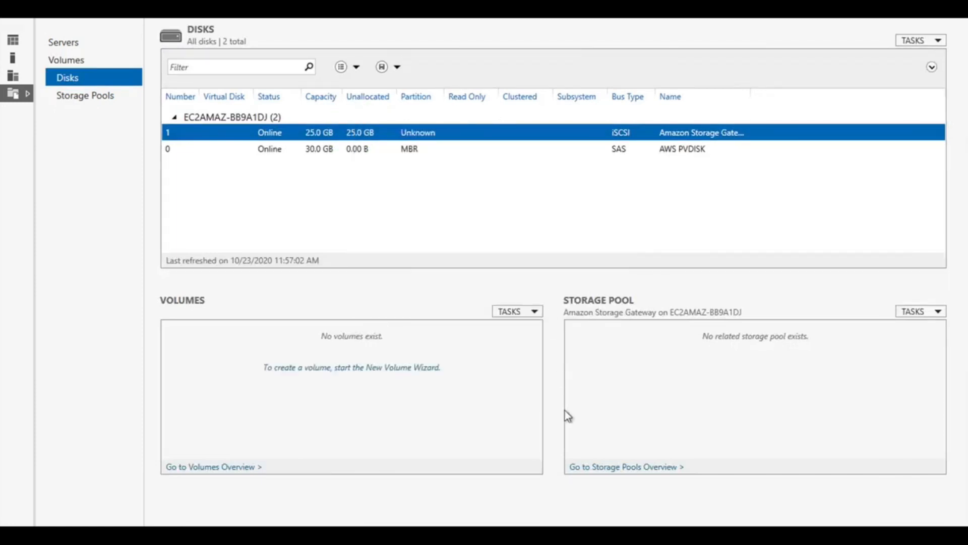
Start a new volume on the Amazon Storage Gateway disk, keep the preselected server and Disk 1, and agree to initialize it as GPT
{"action": "right_click", "coordinate": [423, 136]}
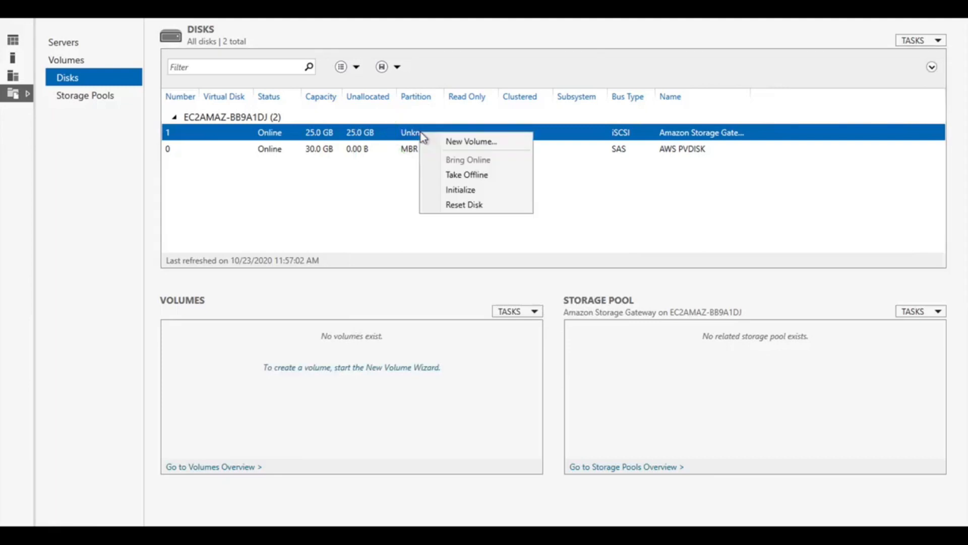
{"action": "left_click", "coordinate": [465, 141]}
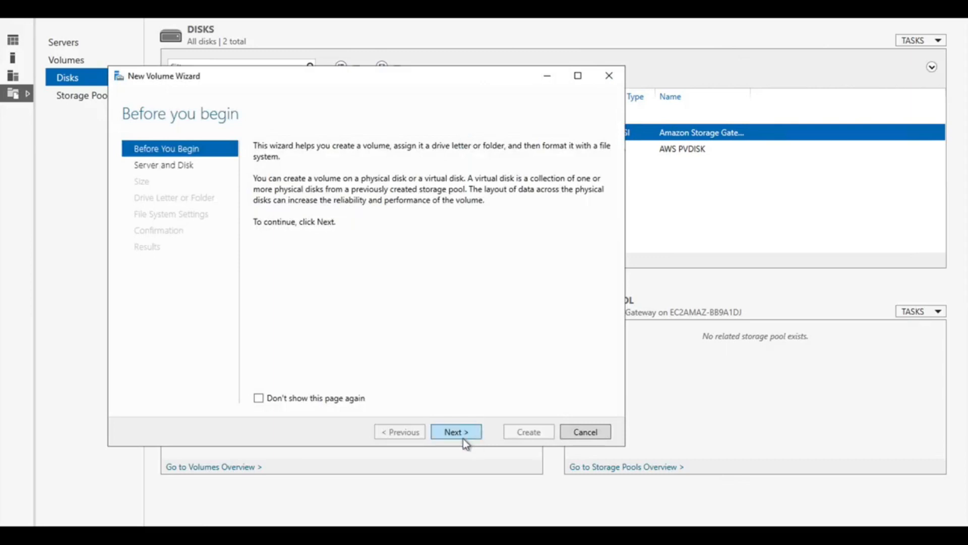
{"action": "left_click", "coordinate": [463, 432]}
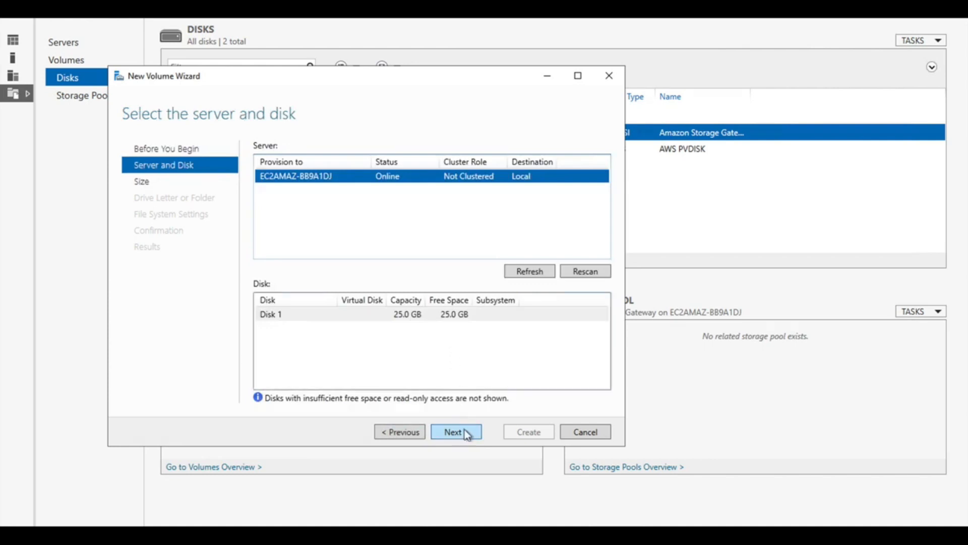
{"action": "left_click", "coordinate": [464, 429]}
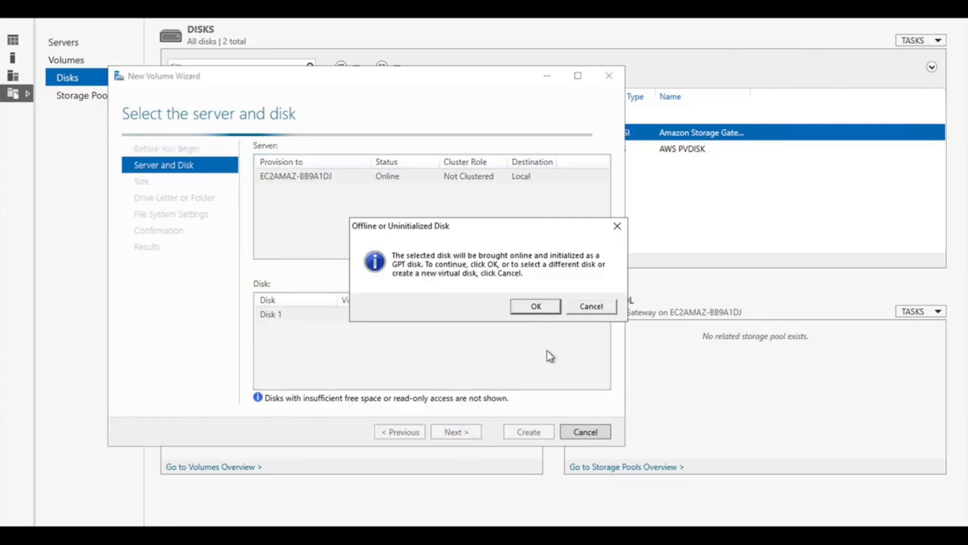
{"action": "left_click", "coordinate": [536, 307]}
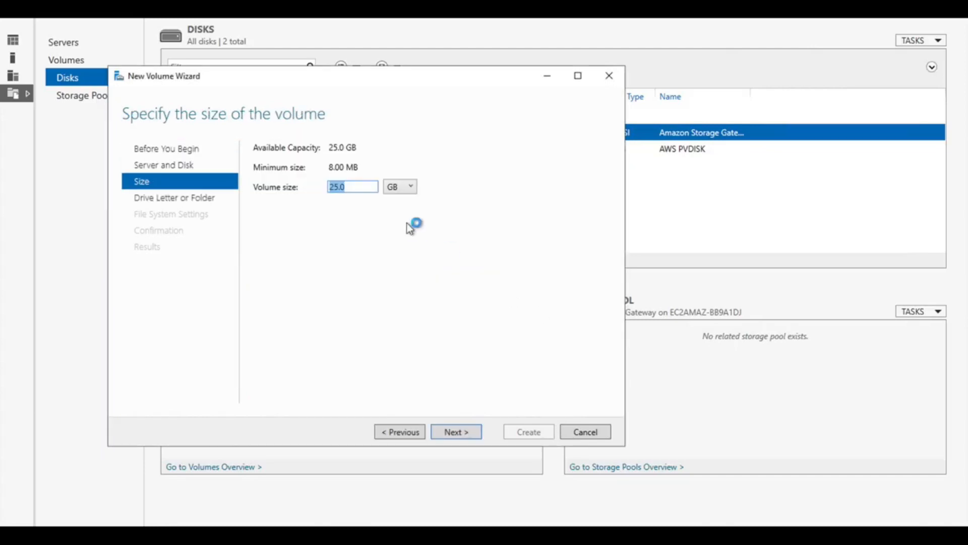
Set the new volume's size to 20 GB and continue to the drive letter assignment
{"action": "left_click", "coordinate": [356, 187]}
{"action": "key", "text": "BackSpace"}
{"action": "key", "text": "BackSpace"}
{"action": "key", "text": "BackSpace"}
{"action": "key", "text": "BackSpace"}
{"action": "type", "text": "20"}
{"action": "left_click", "coordinate": [463, 432]}
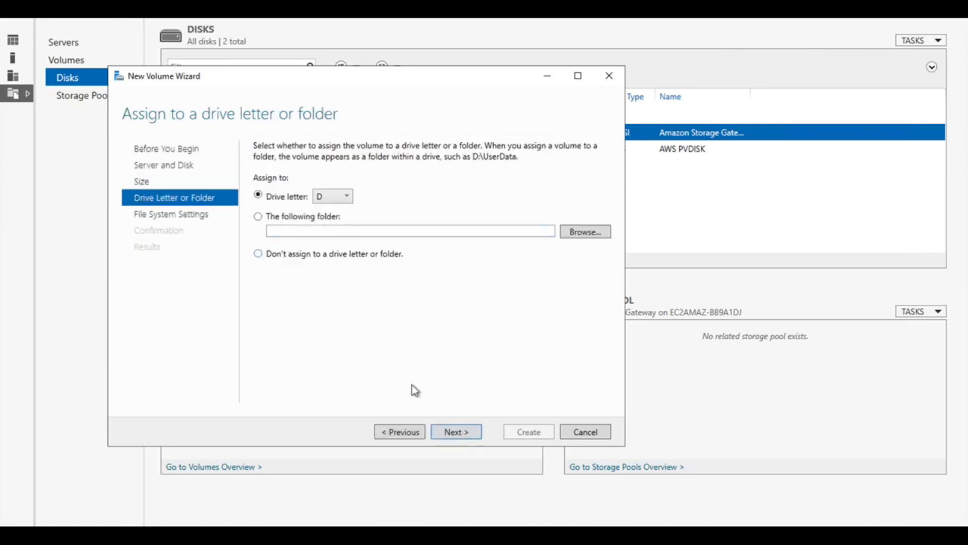
Keep drive letter D, NTFS and the label New Volume, create the volume, and close the wizard
{"action": "left_click", "coordinate": [456, 433]}
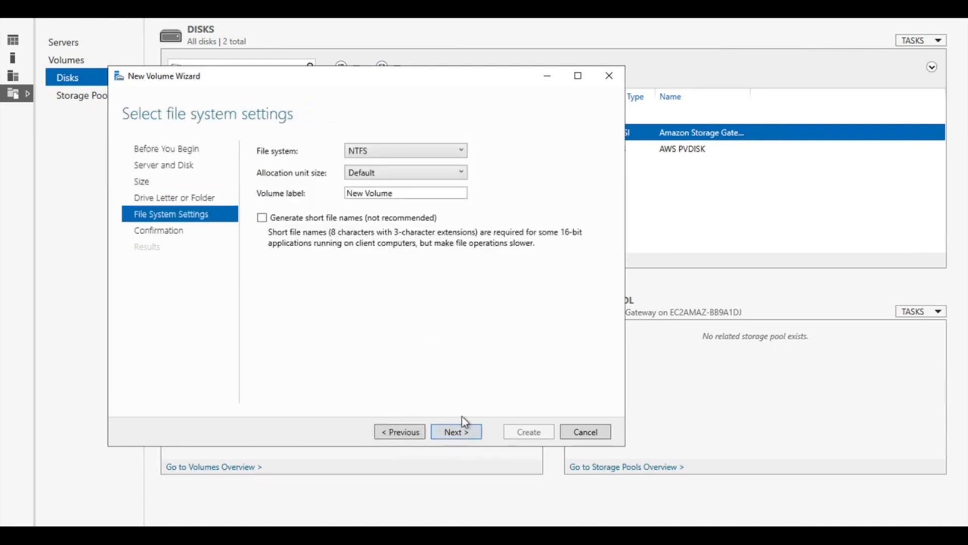
{"action": "left_click", "coordinate": [451, 433]}
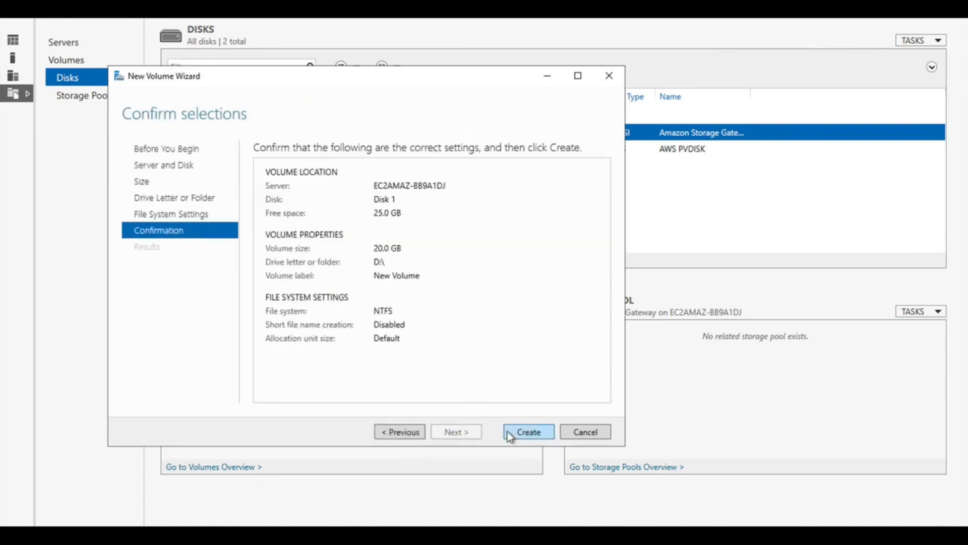
{"action": "left_click", "coordinate": [540, 437]}
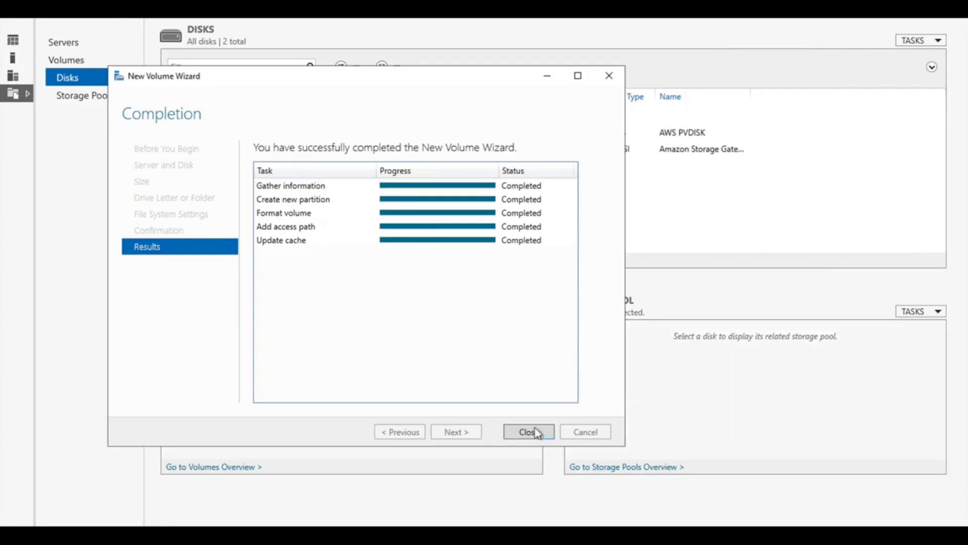
{"action": "left_click", "coordinate": [530, 432]}
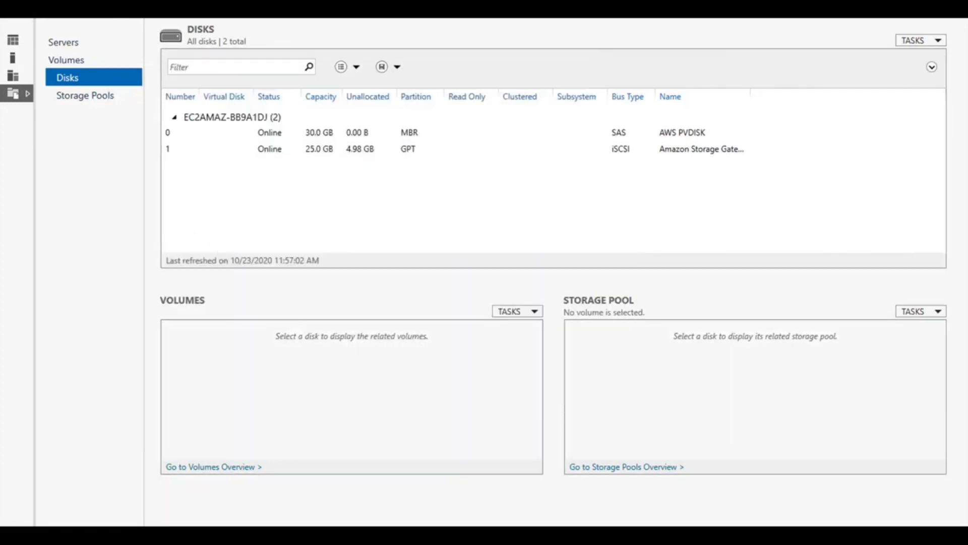
Check the new D: volume in Server Manager's volumes list and under This PC in File Explorer
{"action": "left_click", "coordinate": [67, 60]}
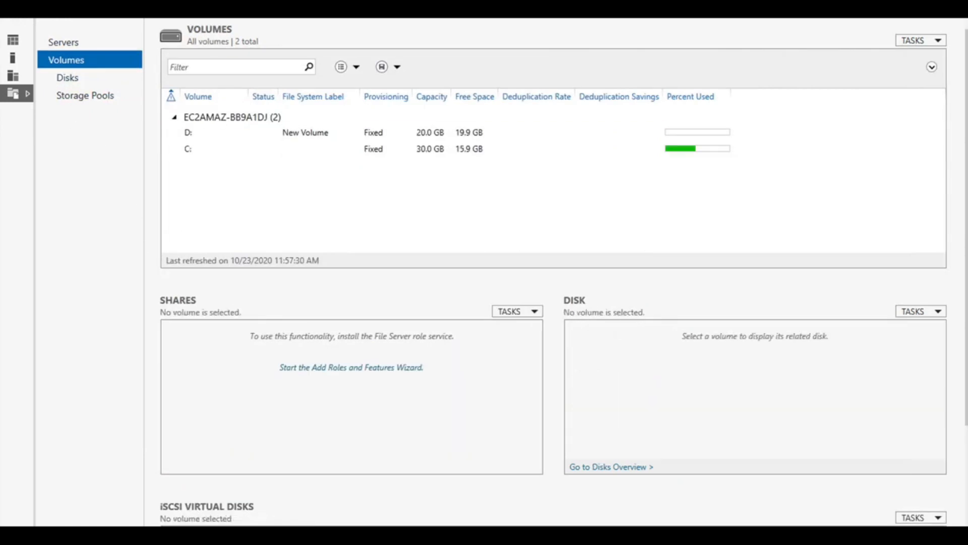
{"action": "left_click", "coordinate": [64, 43]}
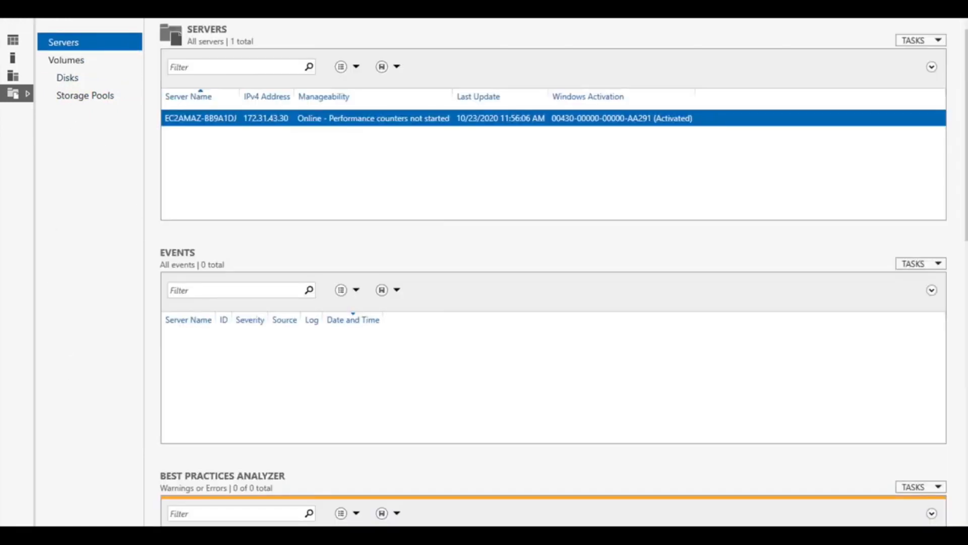
{"action": "key", "text": "super+e"}
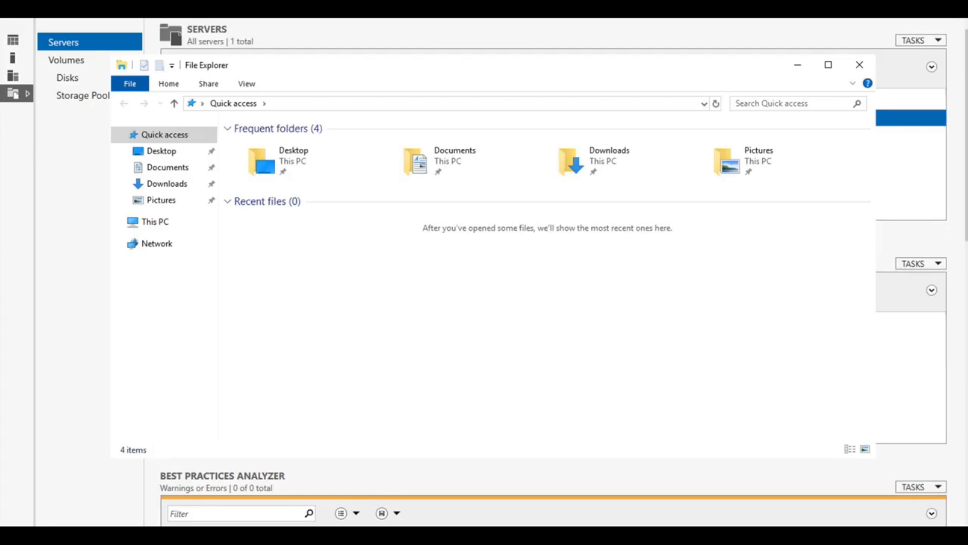
{"action": "left_click", "coordinate": [156, 223]}
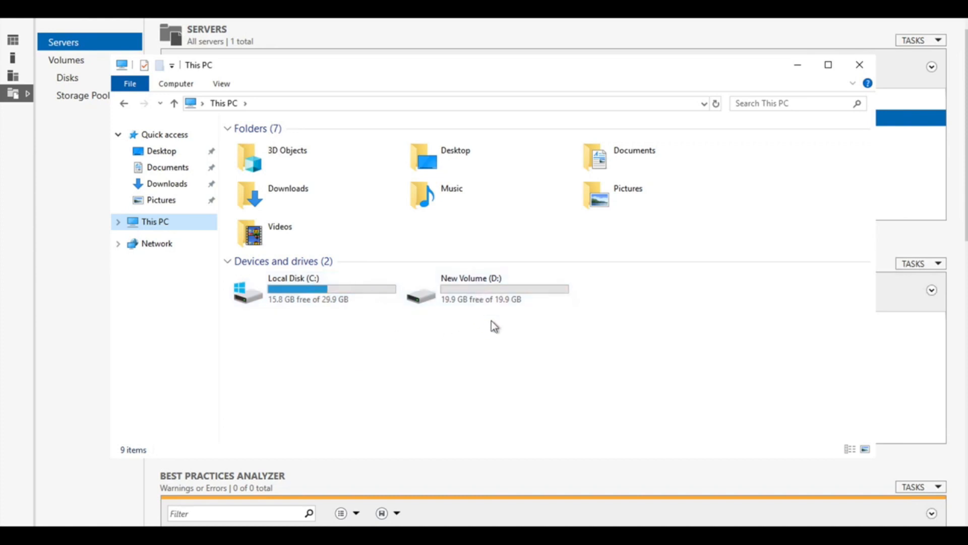
{"action": "mouse_move", "coordinate": [479, 297]}
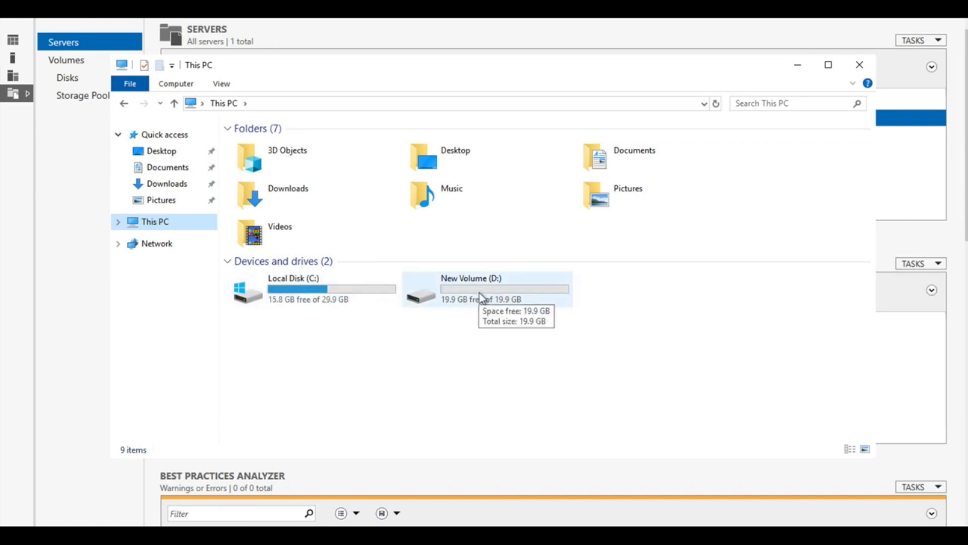